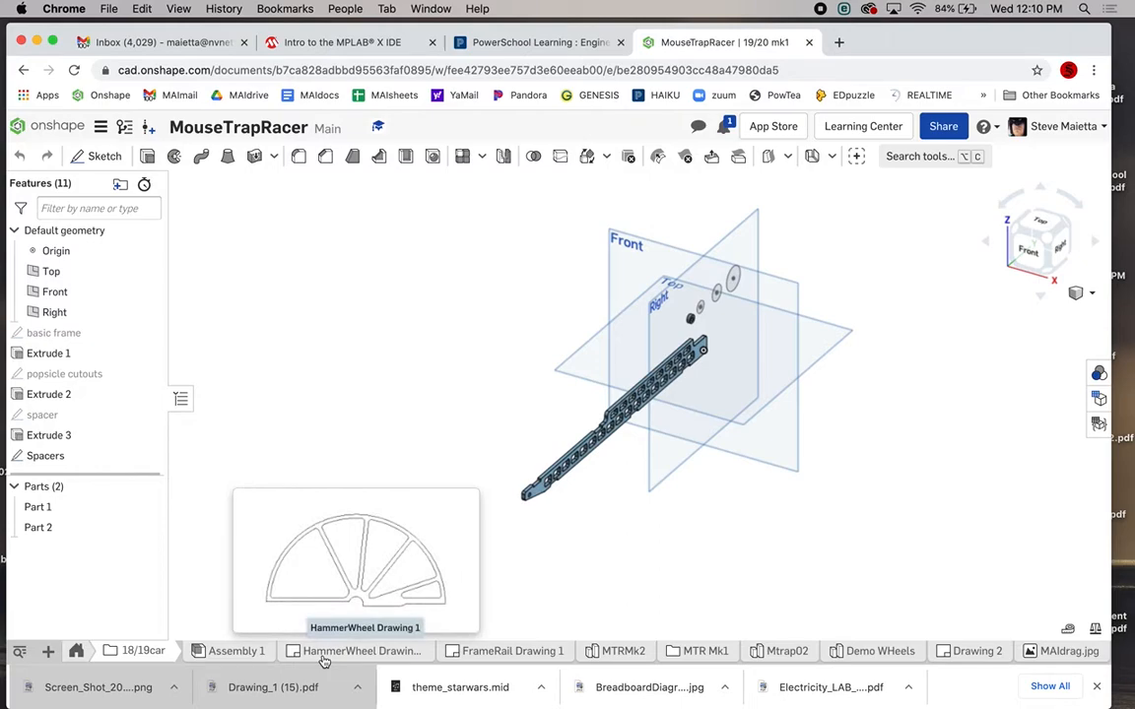
Create a new drawing on the ANSI_C_INCH template, choosing No views.
{"action": "mouse_move", "coordinate": [448, 658]}
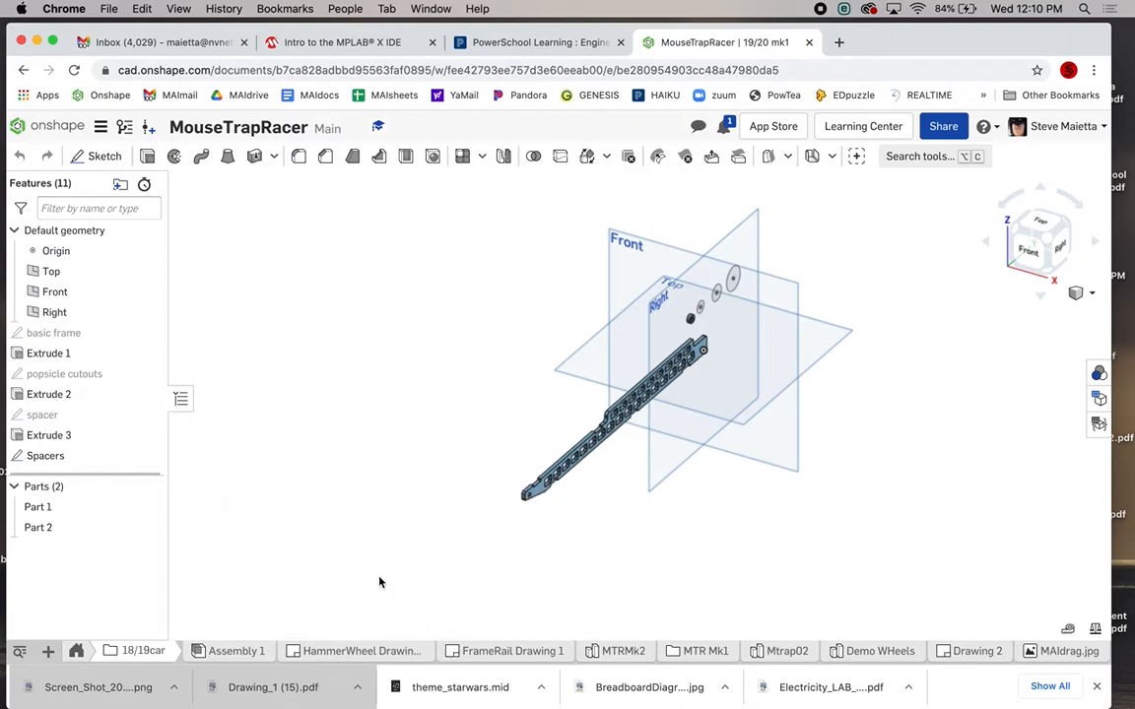
{"action": "left_click", "coordinate": [47, 651]}
{"action": "left_click", "coordinate": [101, 563]}
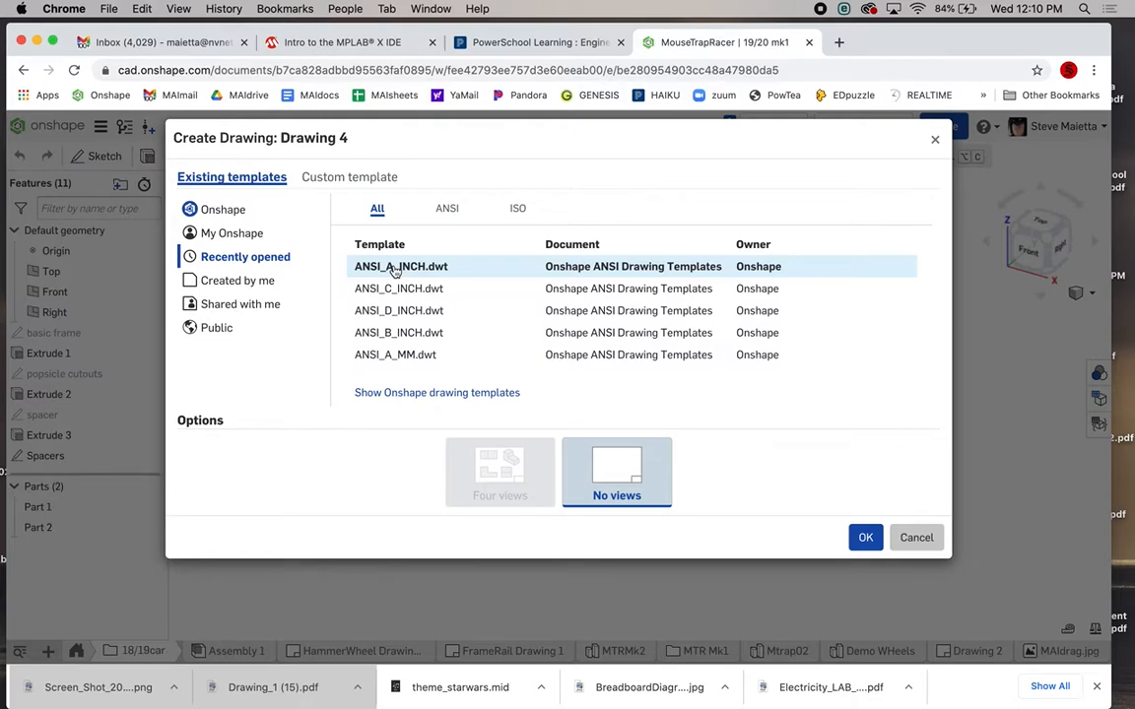
{"action": "left_click", "coordinate": [394, 273]}
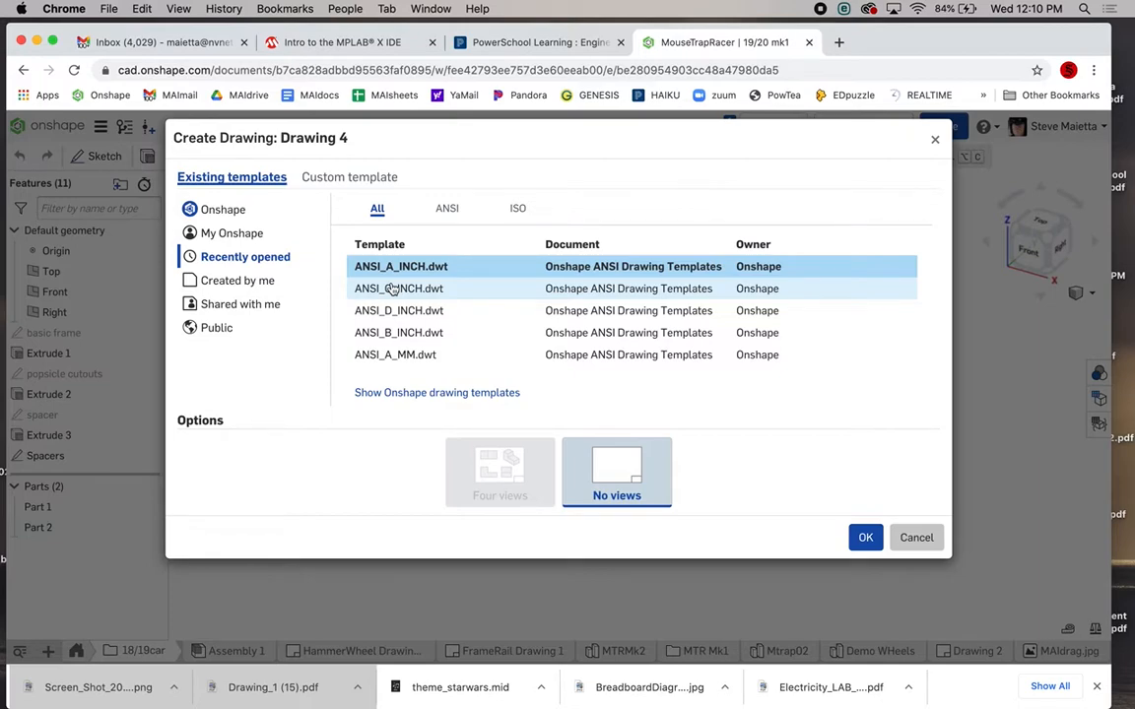
{"action": "left_click", "coordinate": [392, 288]}
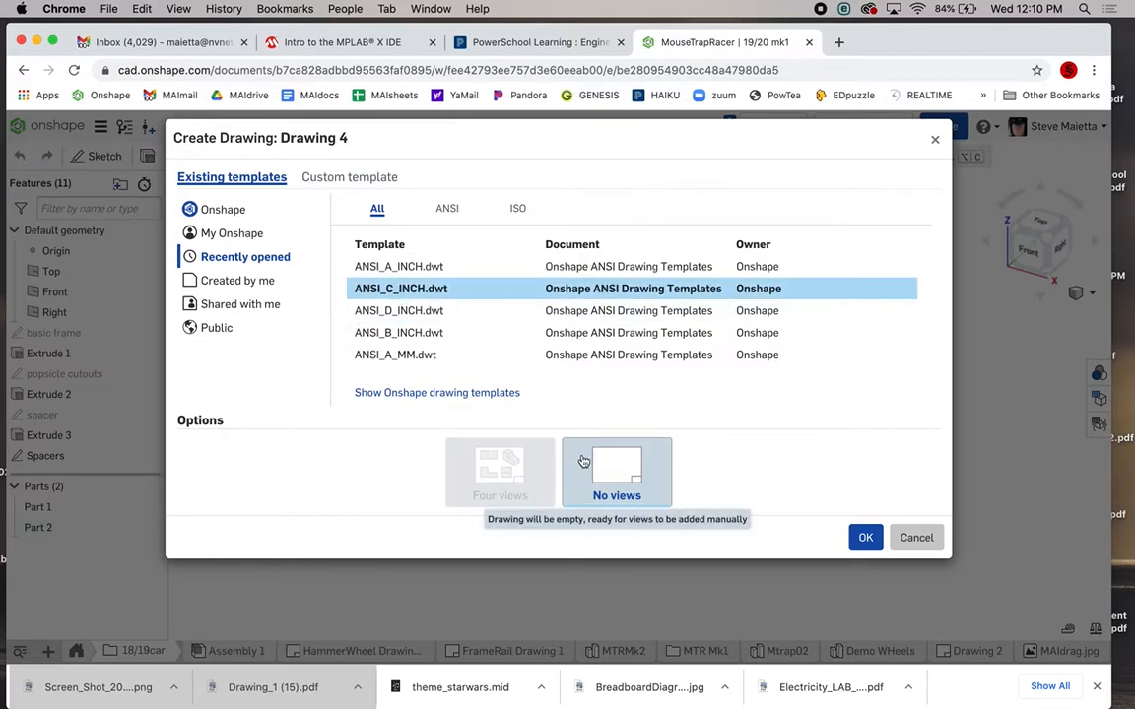
{"action": "left_click", "coordinate": [864, 539]}
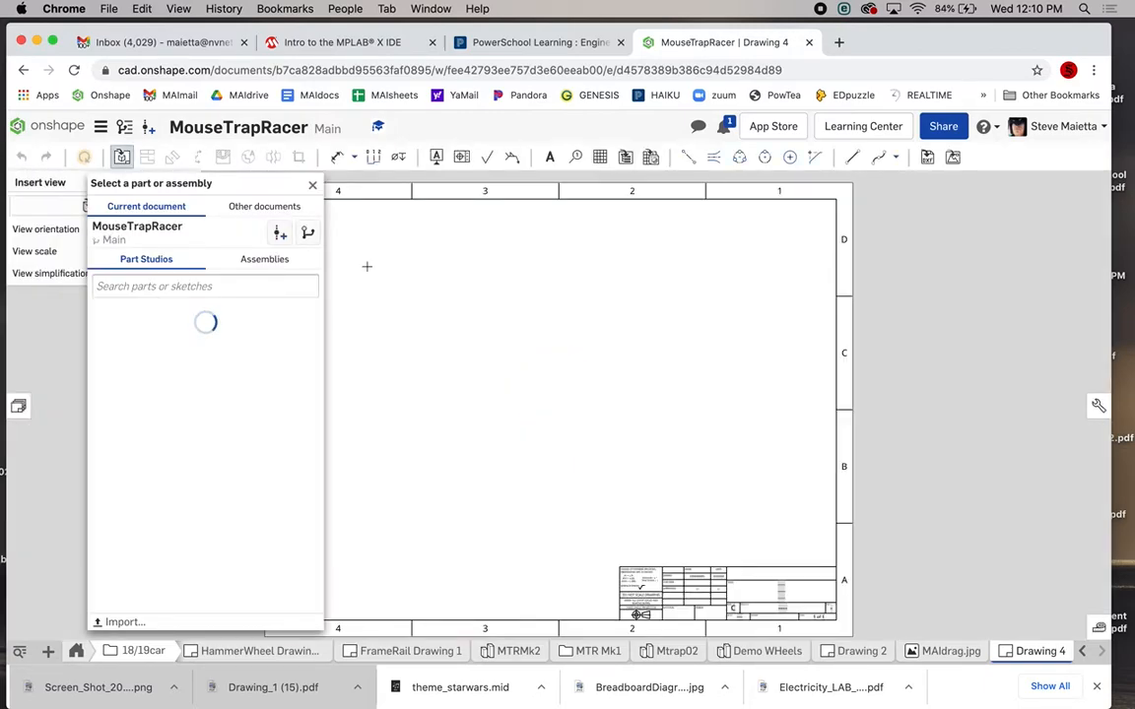
Dismiss the part picker, then box-select and delete the sheet's border and title block.
{"action": "left_click", "coordinate": [311, 186]}
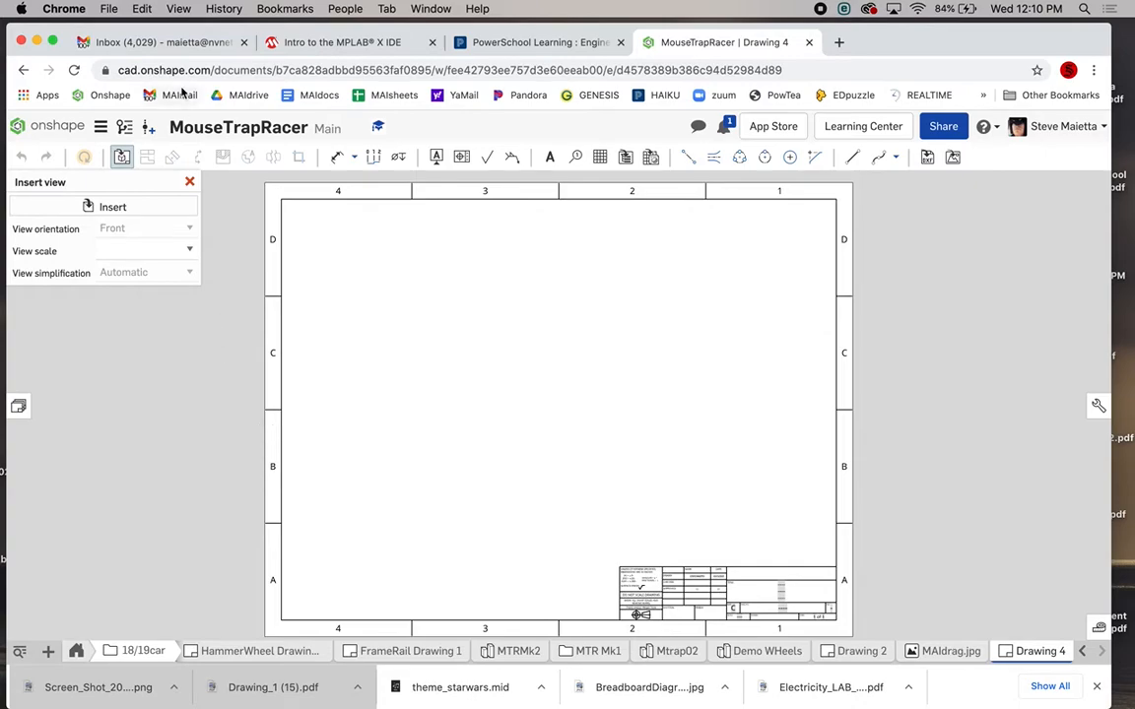
{"action": "key", "text": "Escape"}
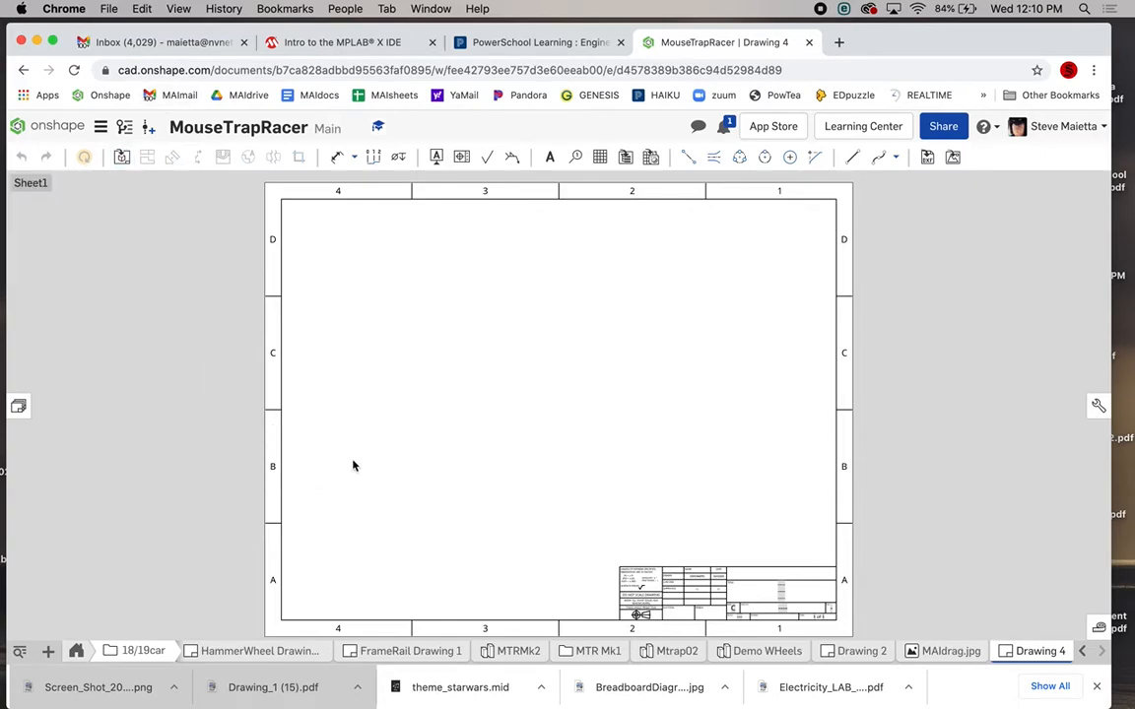
{"action": "scroll", "coordinate": [353, 466], "scroll_direction": "down", "scroll_amount": 3}
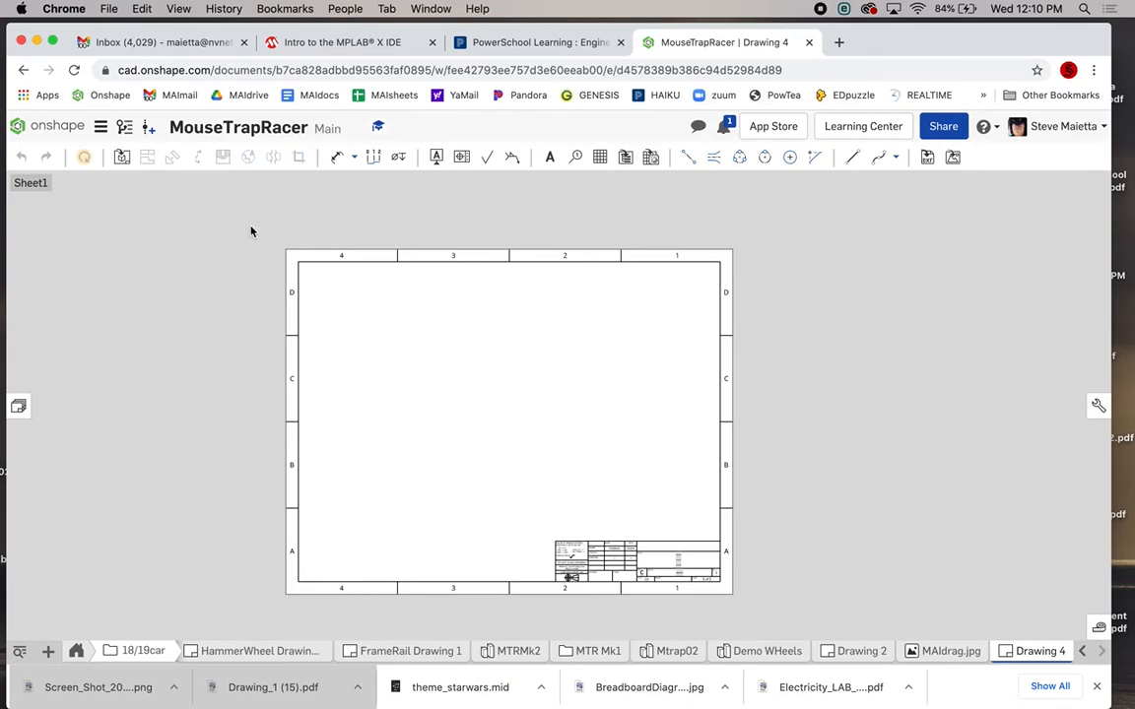
{"action": "scroll", "coordinate": [360, 275], "scroll_direction": "down", "scroll_amount": 2}
{"action": "scroll", "coordinate": [360, 277], "scroll_direction": "up", "scroll_amount": 1}
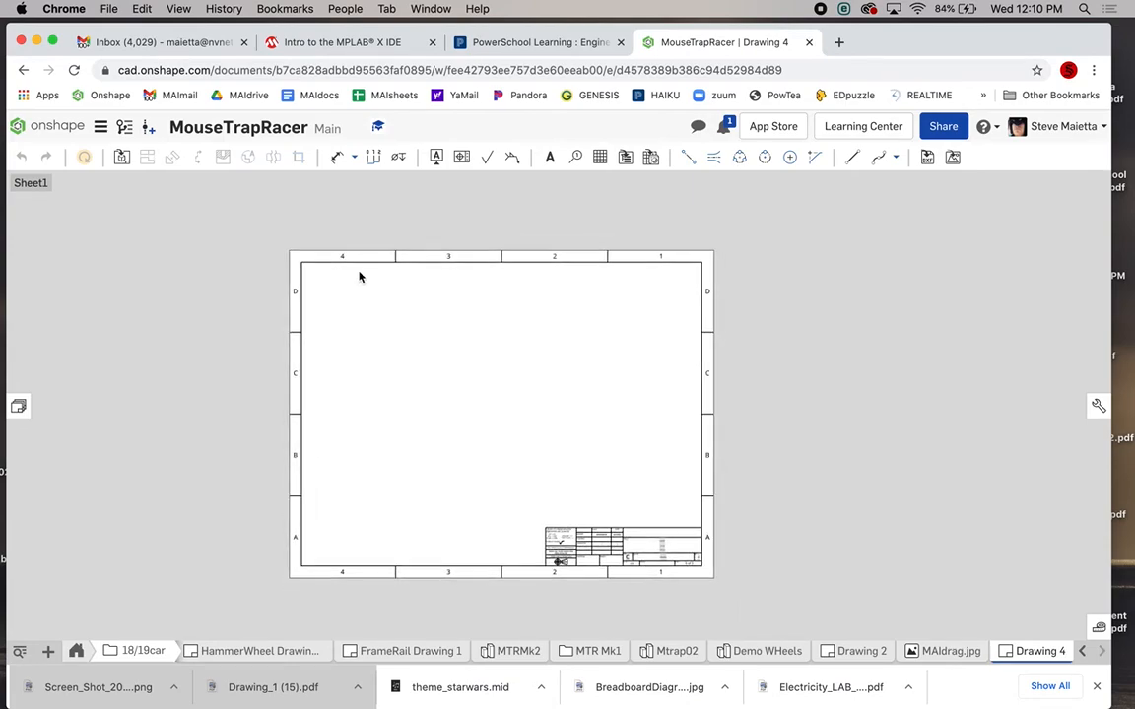
{"action": "mouse_move", "coordinate": [260, 221]}
{"action": "left_mouse_down"}
{"action": "mouse_move", "coordinate": [376, 349]}
{"action": "mouse_move", "coordinate": [522, 436]}
{"action": "mouse_move", "coordinate": [730, 594]}
{"action": "left_mouse_up"}
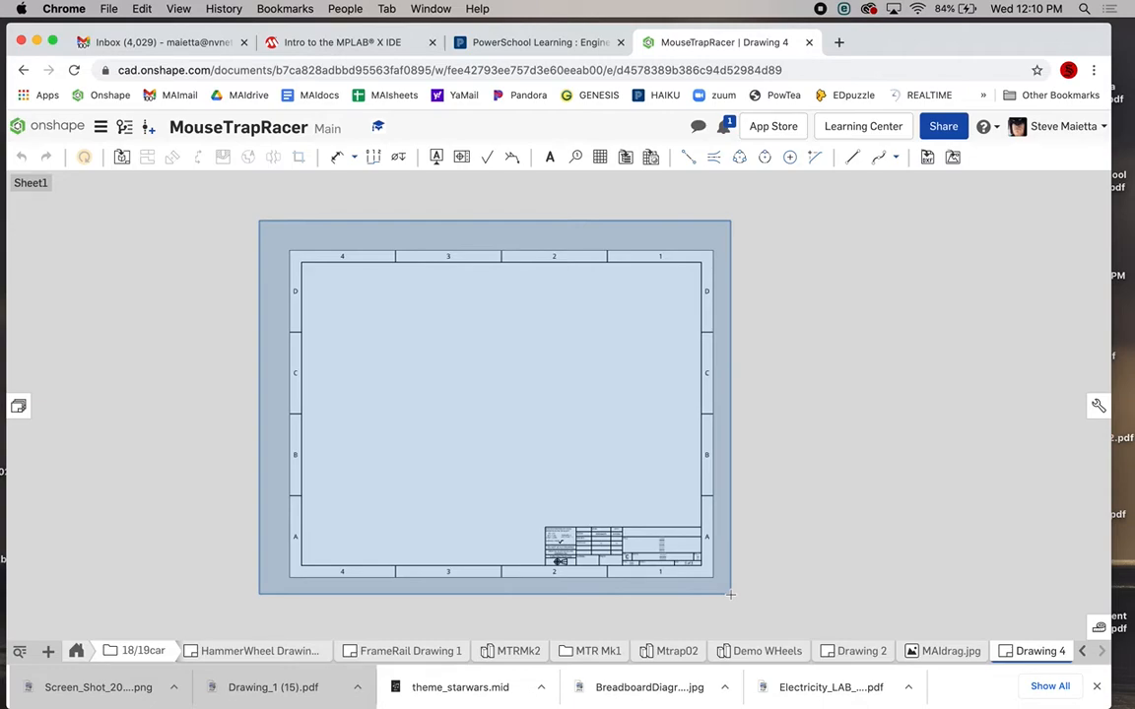
{"action": "left_click_drag", "start_coordinate": [730, 594], "coordinate": [731, 600]}
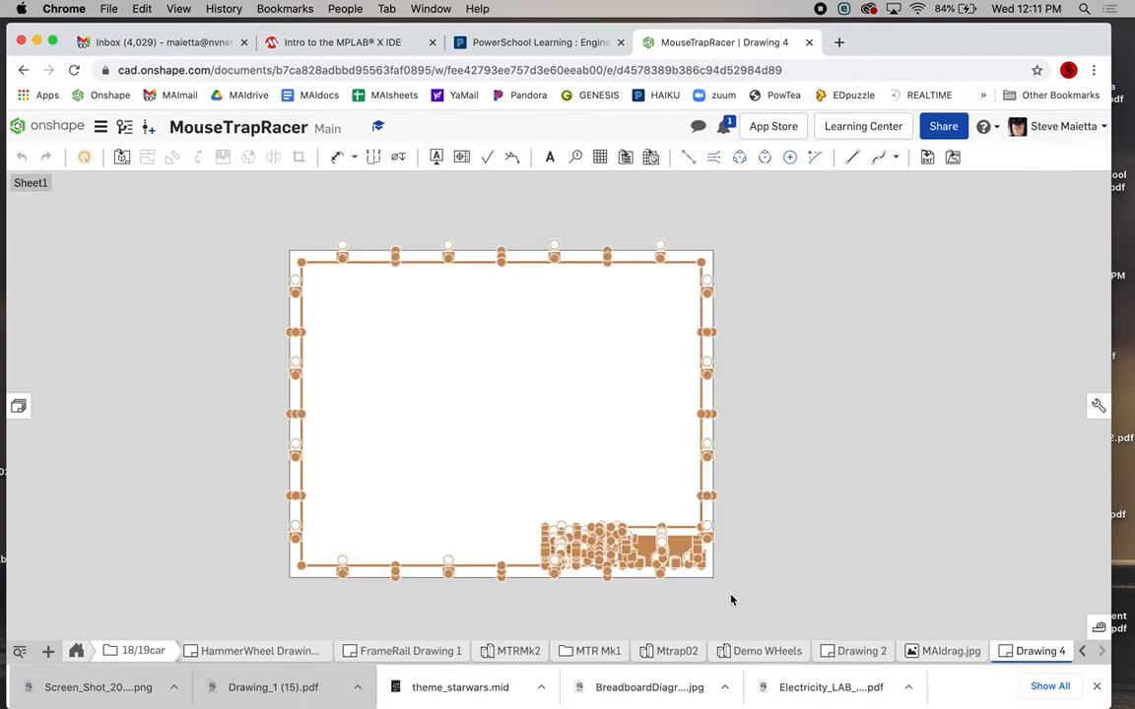
{"action": "key", "text": "Delete"}
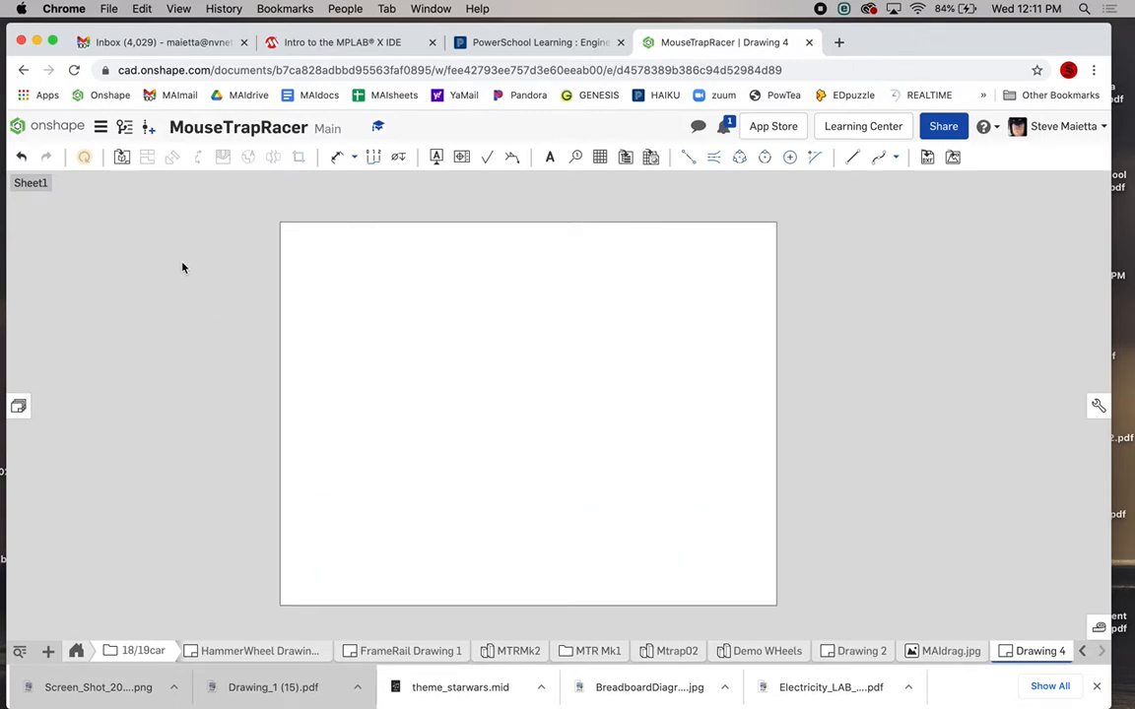
Start a new drawing view showing the hammer wheel, MTR parts Part 1.
{"action": "left_click", "coordinate": [121, 159]}
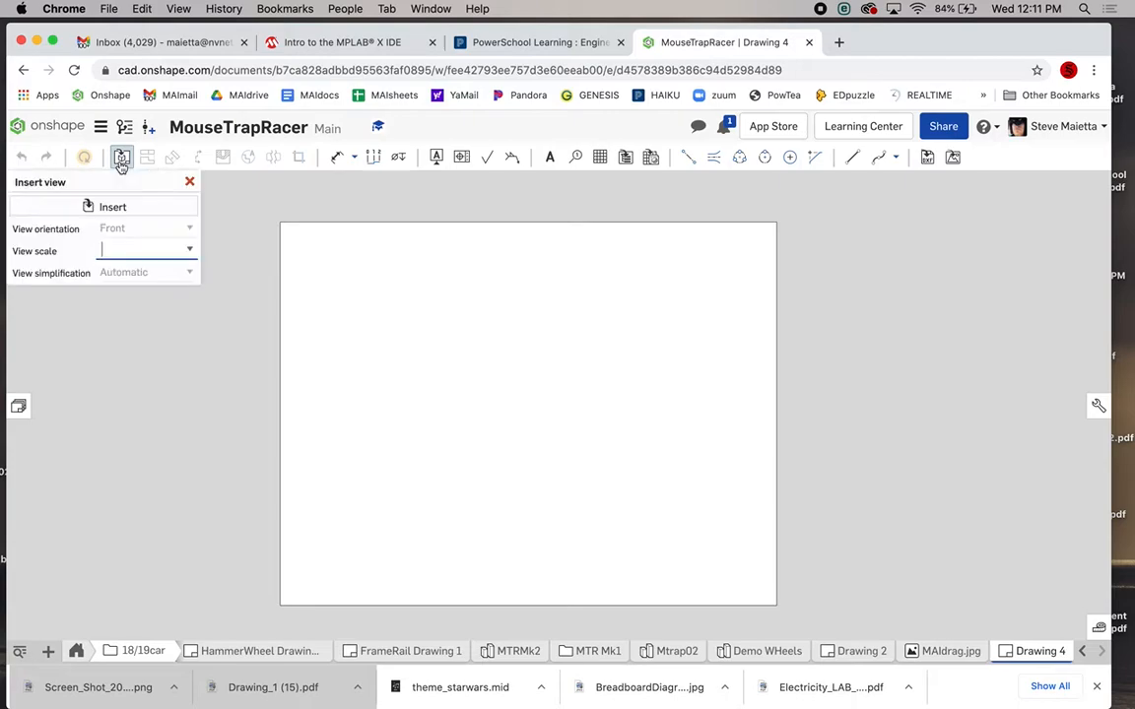
{"action": "left_click", "coordinate": [97, 207]}
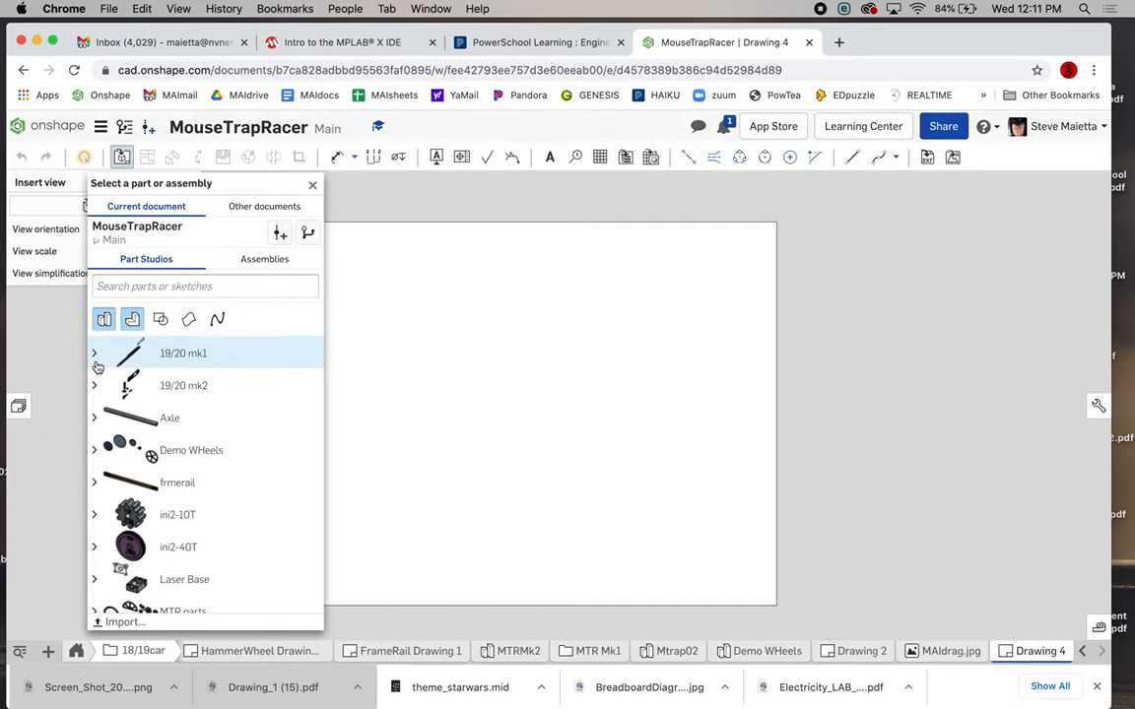
{"action": "scroll", "coordinate": [109, 443], "scroll_direction": "down", "scroll_amount": 3}
{"action": "scroll", "coordinate": [111, 446], "scroll_direction": "up", "scroll_amount": 3}
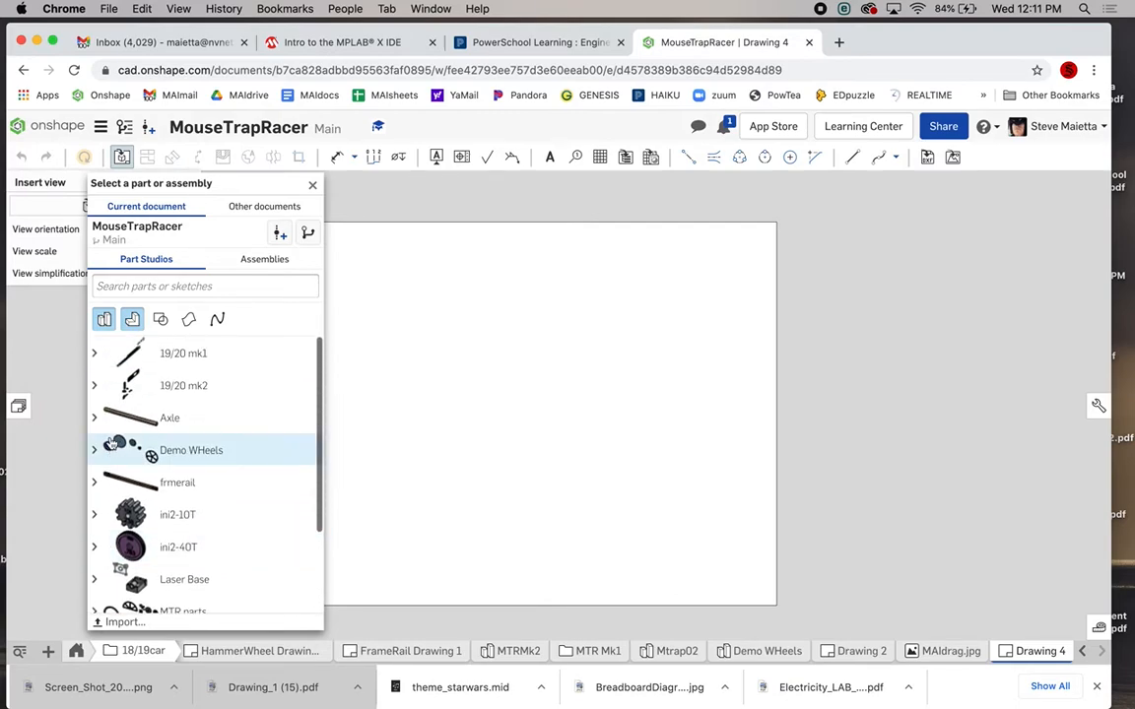
{"action": "left_click", "coordinate": [95, 360]}
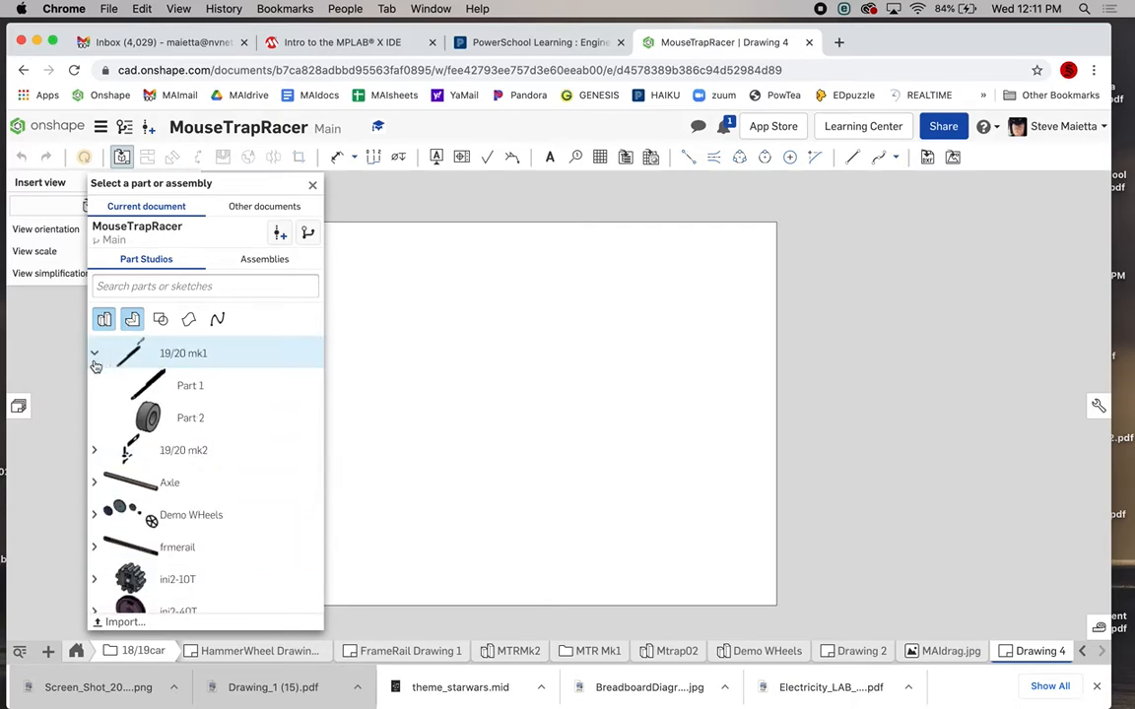
{"action": "scroll", "coordinate": [103, 439], "scroll_direction": "down", "scroll_amount": 4}
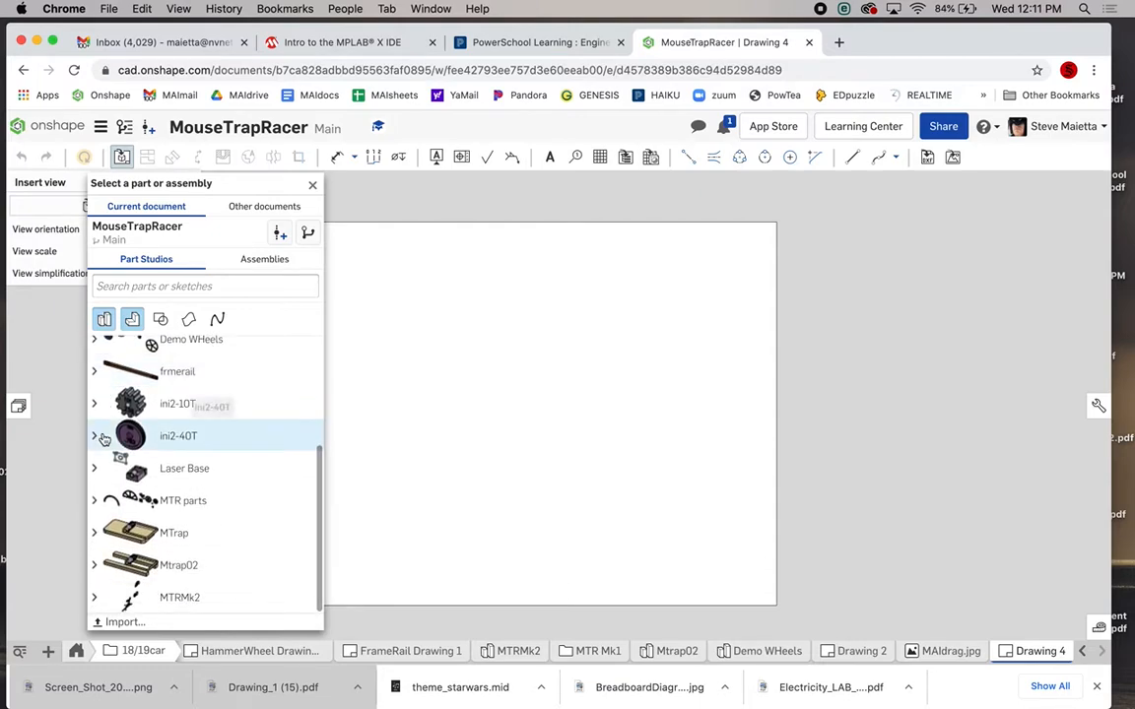
{"action": "left_click", "coordinate": [94, 502]}
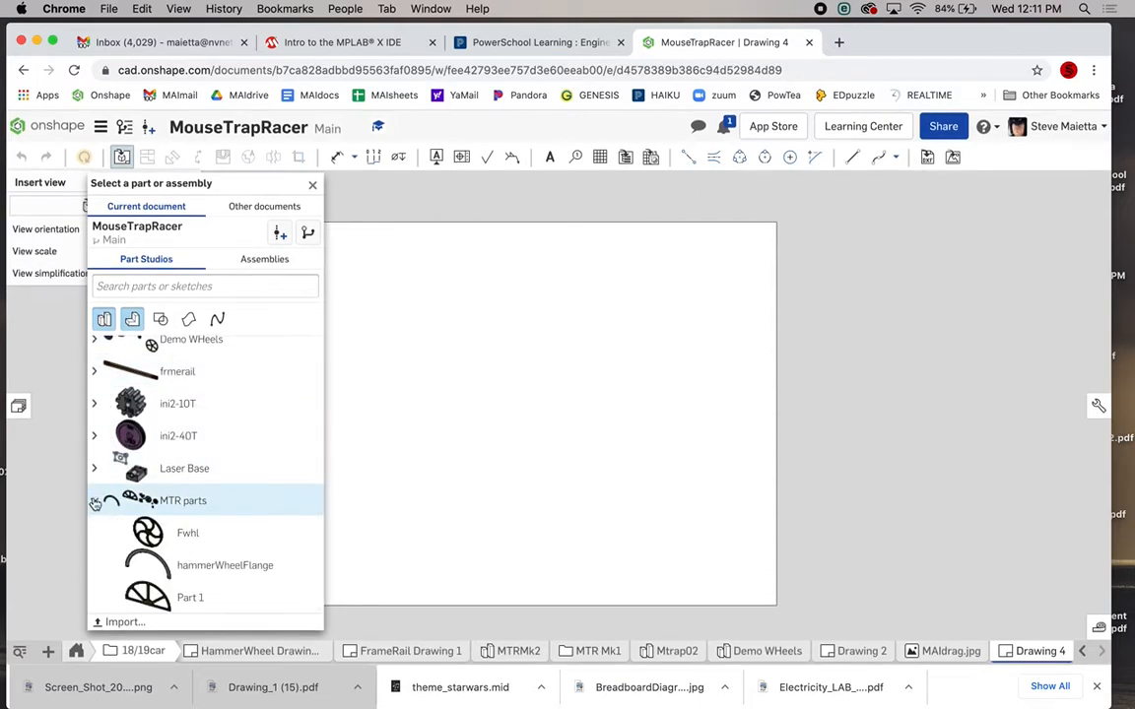
{"action": "scroll", "coordinate": [95, 504], "scroll_direction": "down", "scroll_amount": 3}
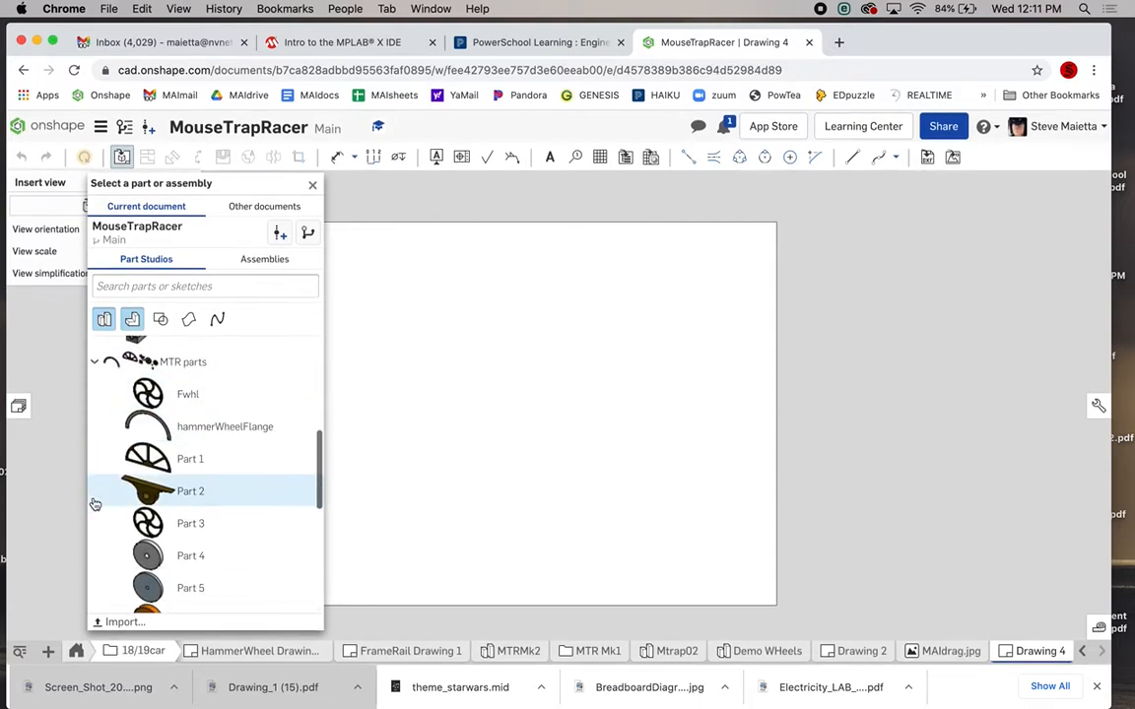
{"action": "left_click", "coordinate": [168, 458]}
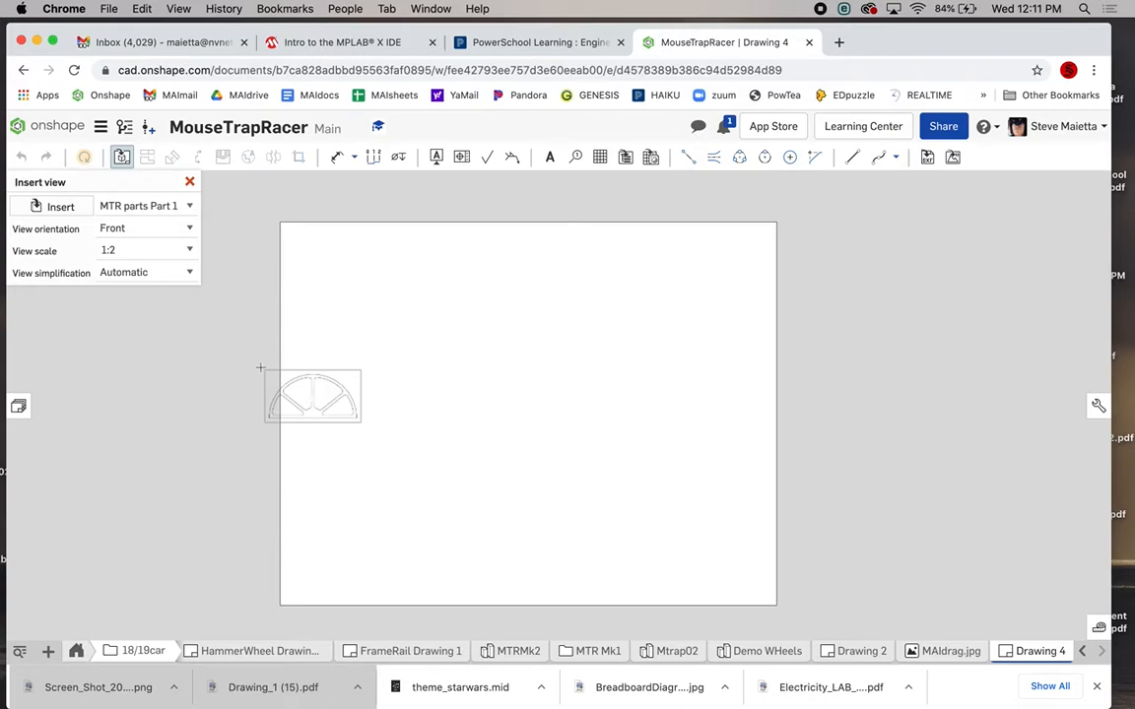
Set the view scale to 1:1 and place it at the sheet's top-left, skipping projected views.
{"action": "left_click", "coordinate": [108, 250]}
{"action": "type", "text": "1:"}
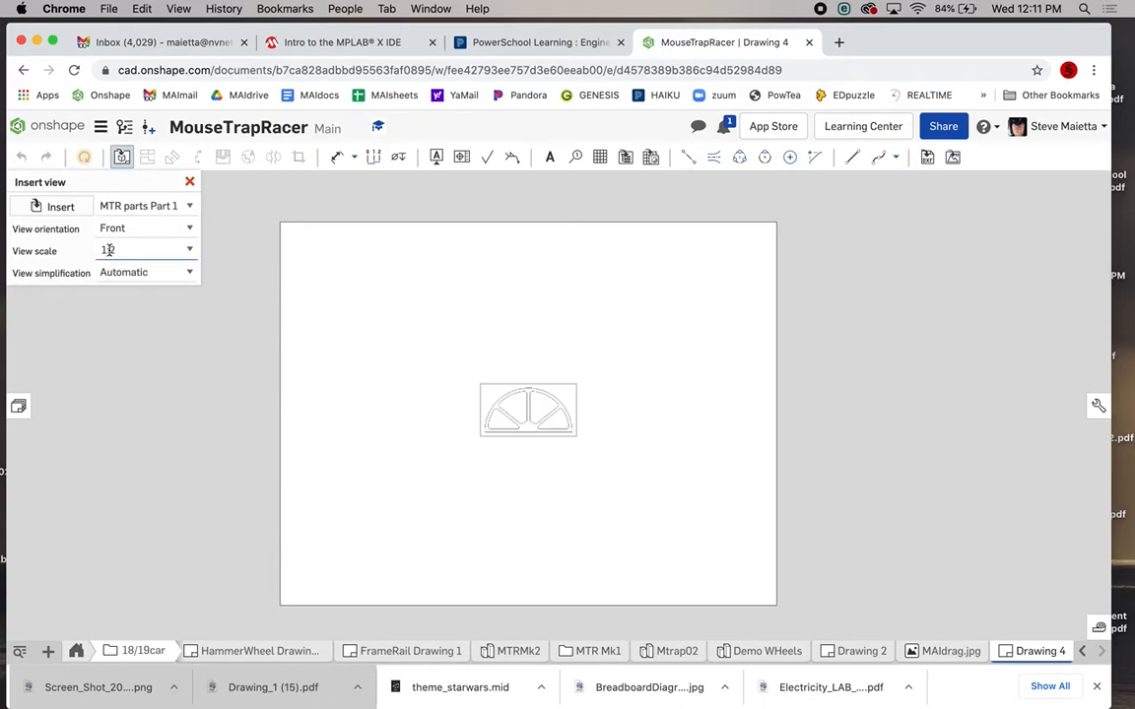
{"action": "type", "text": "2"}
{"action": "left_click", "coordinate": [190, 252]}
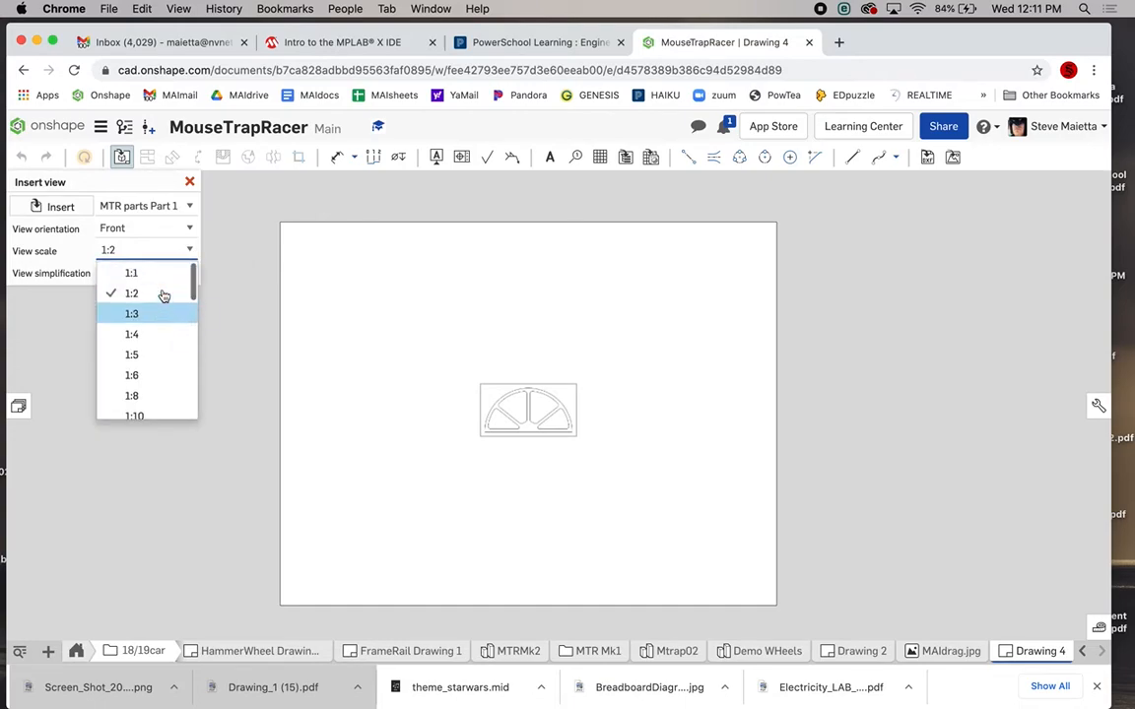
{"action": "left_click", "coordinate": [131, 274]}
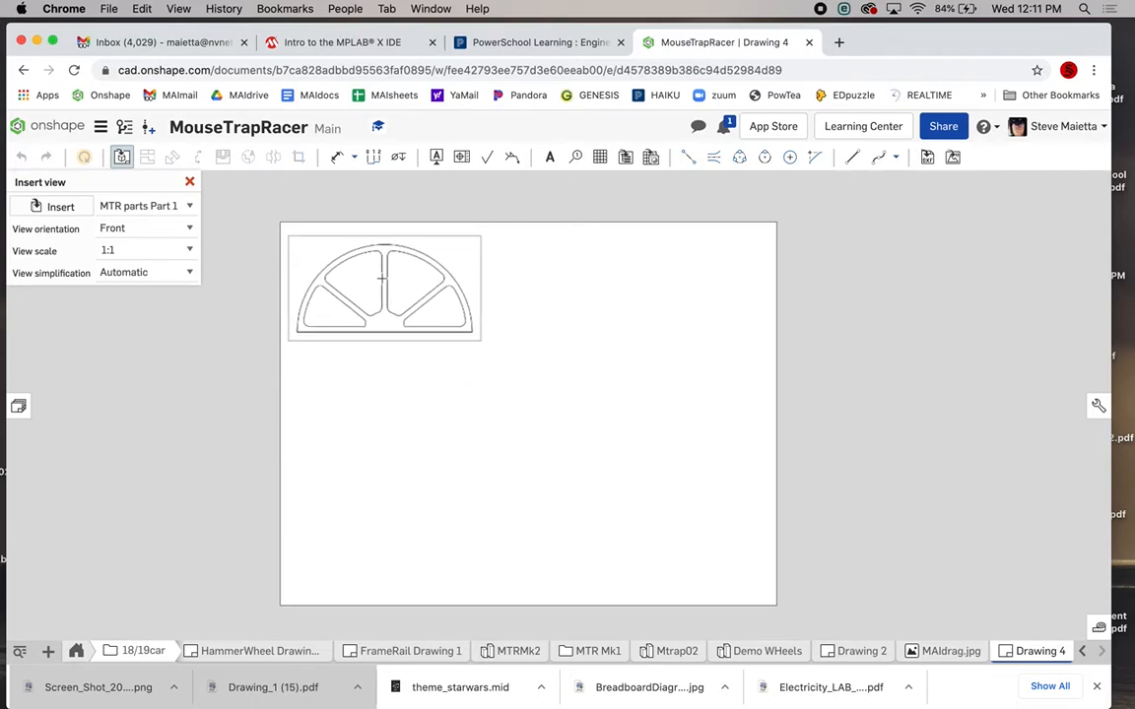
{"action": "left_click", "coordinate": [375, 272]}
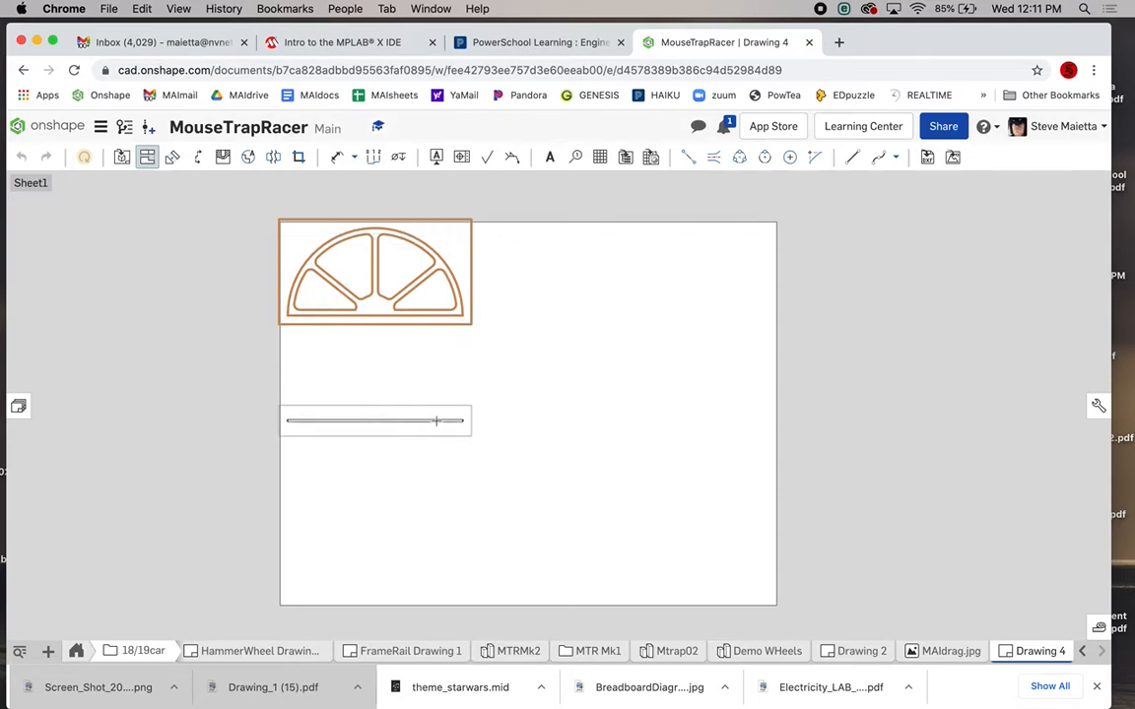
{"action": "key", "text": "Escape"}
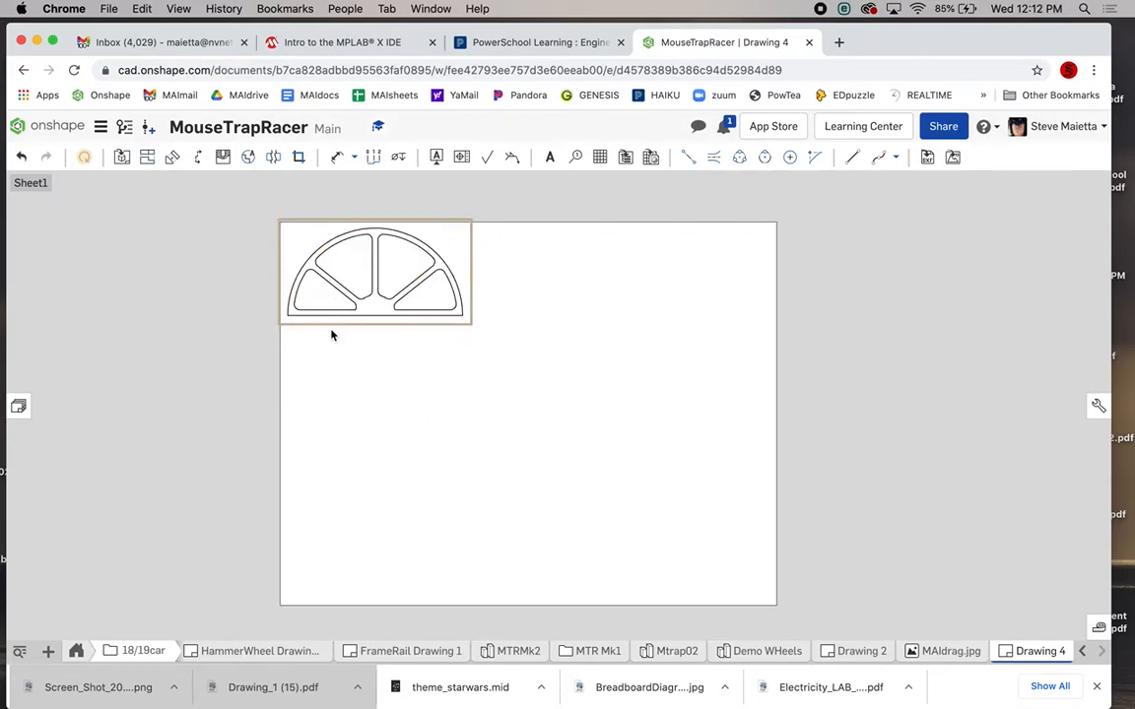
Insert a Right-orientation view of 19/20 mk2 Part 1 below the wheel, with no projected view.
{"action": "left_click", "coordinate": [122, 158]}
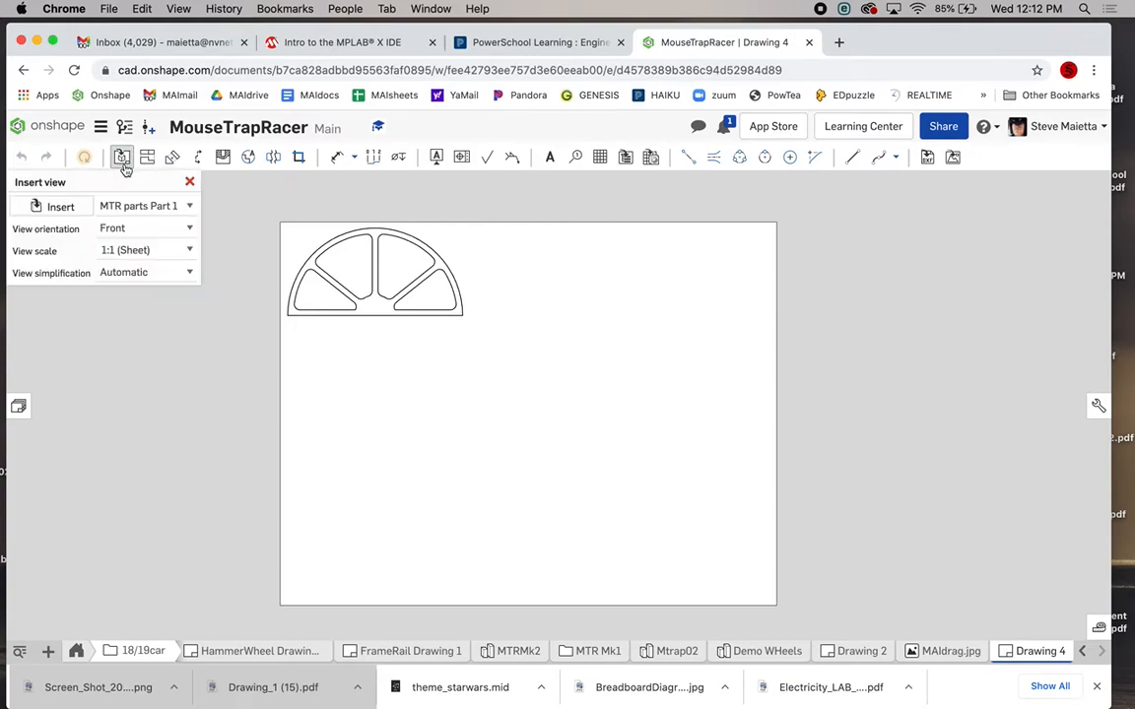
{"action": "left_click", "coordinate": [74, 210]}
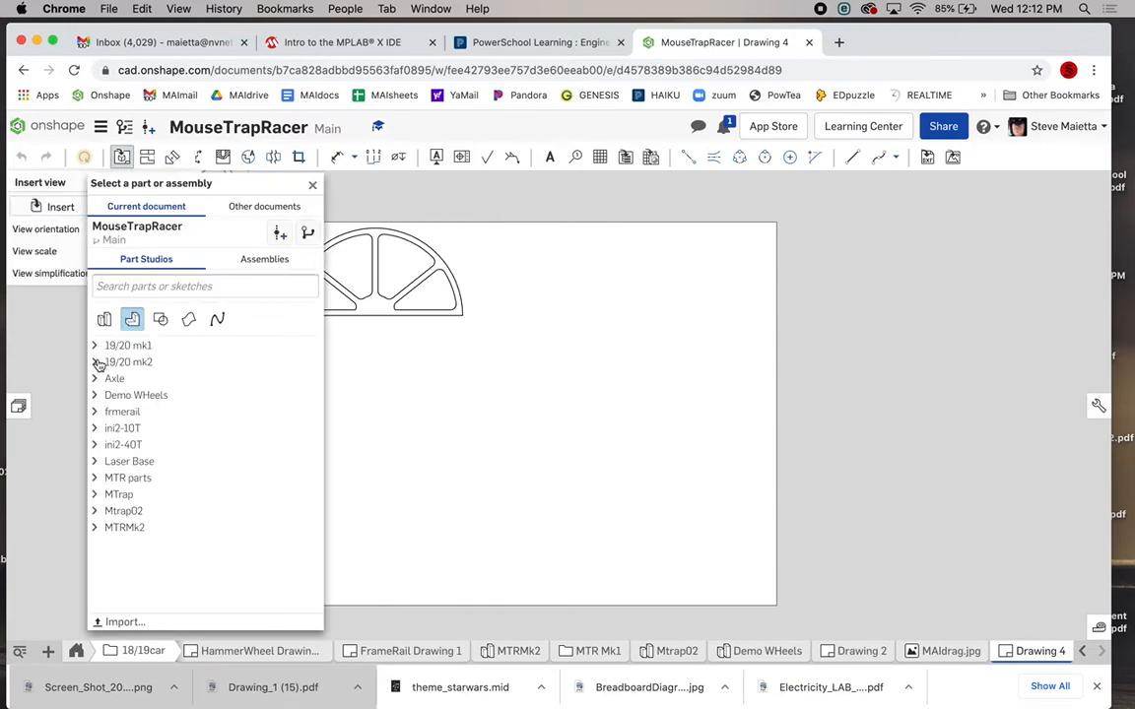
{"action": "left_click", "coordinate": [97, 363]}
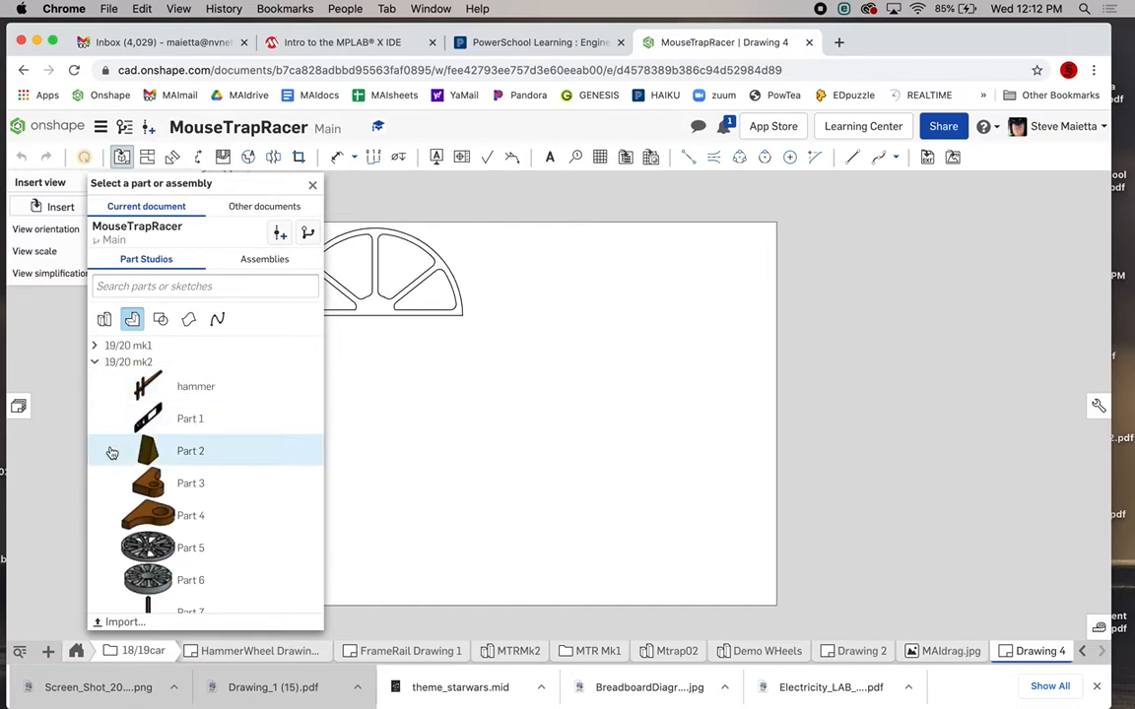
{"action": "scroll", "coordinate": [113, 451], "scroll_direction": "down", "scroll_amount": 5}
{"action": "scroll", "coordinate": [114, 451], "scroll_direction": "up", "scroll_amount": 5}
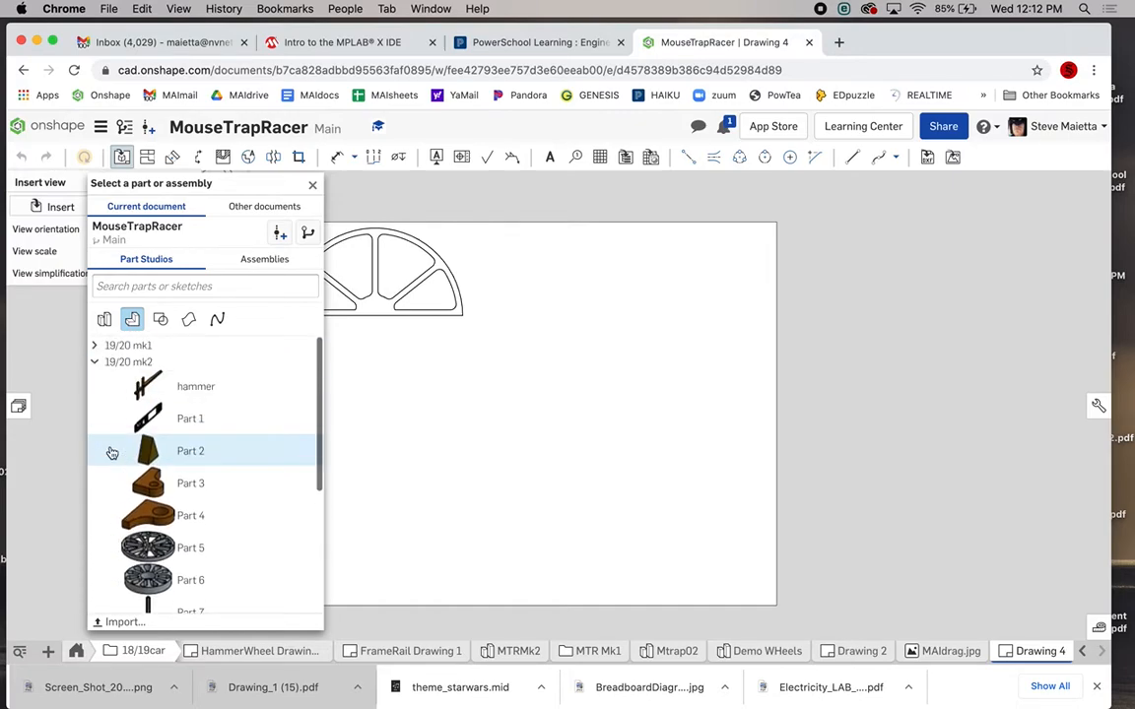
{"action": "left_click", "coordinate": [187, 421]}
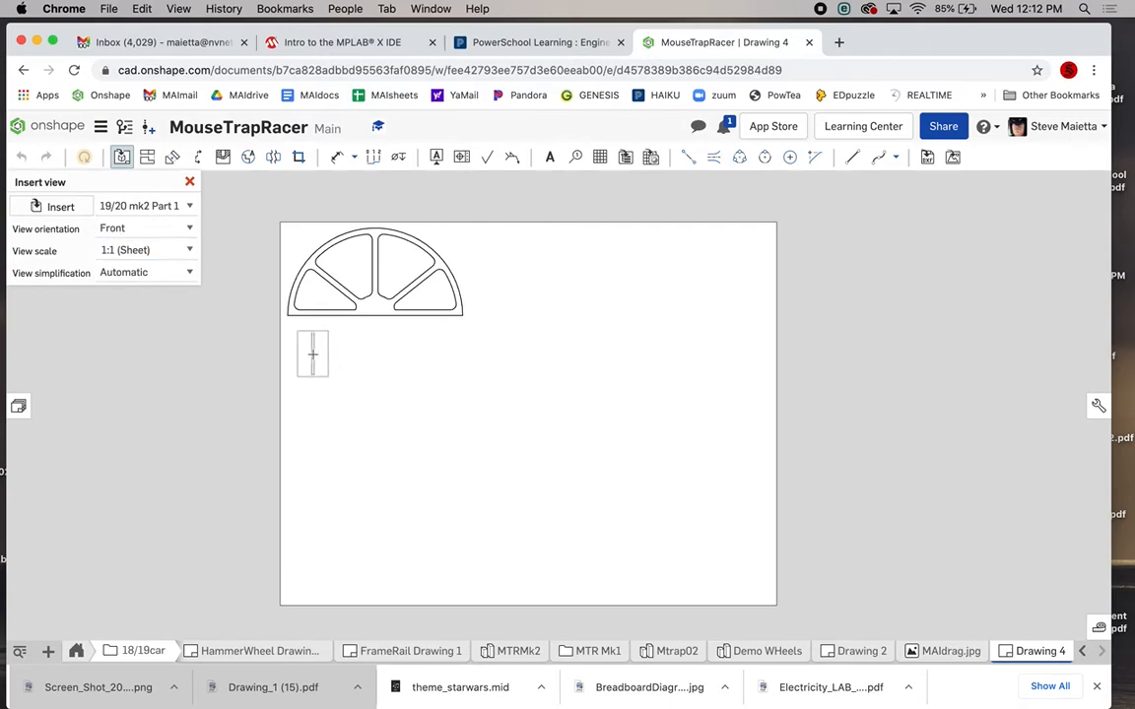
{"action": "left_click", "coordinate": [192, 233]}
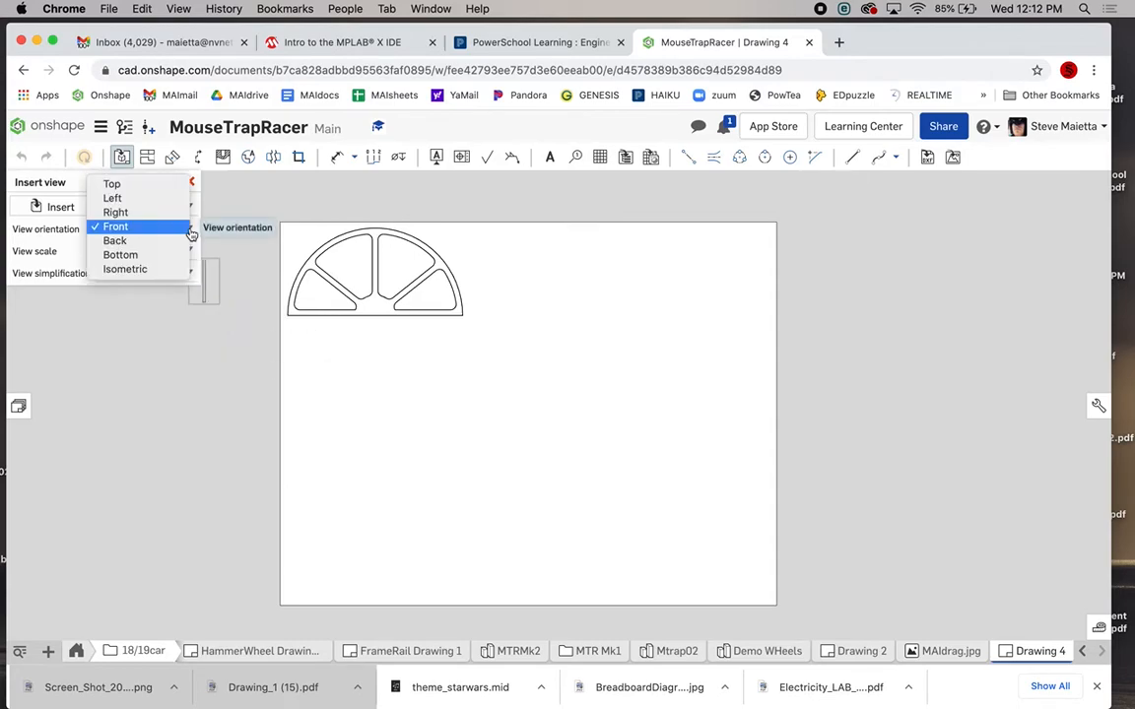
{"action": "left_click", "coordinate": [166, 215]}
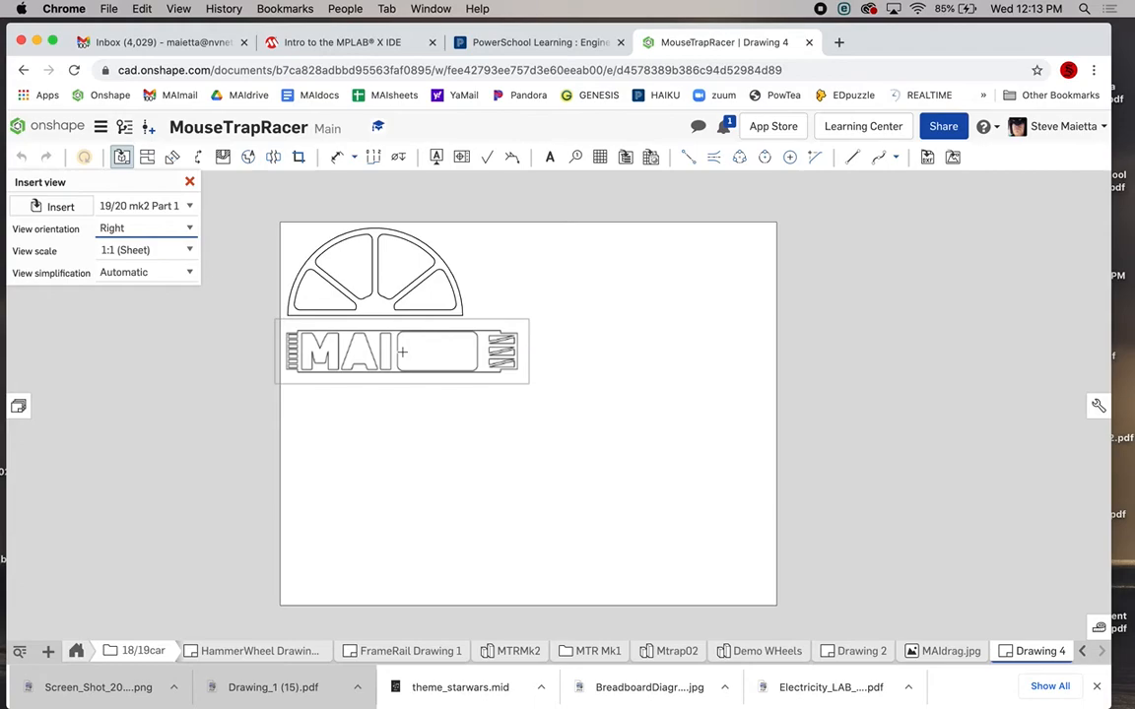
{"action": "left_click", "coordinate": [402, 352]}
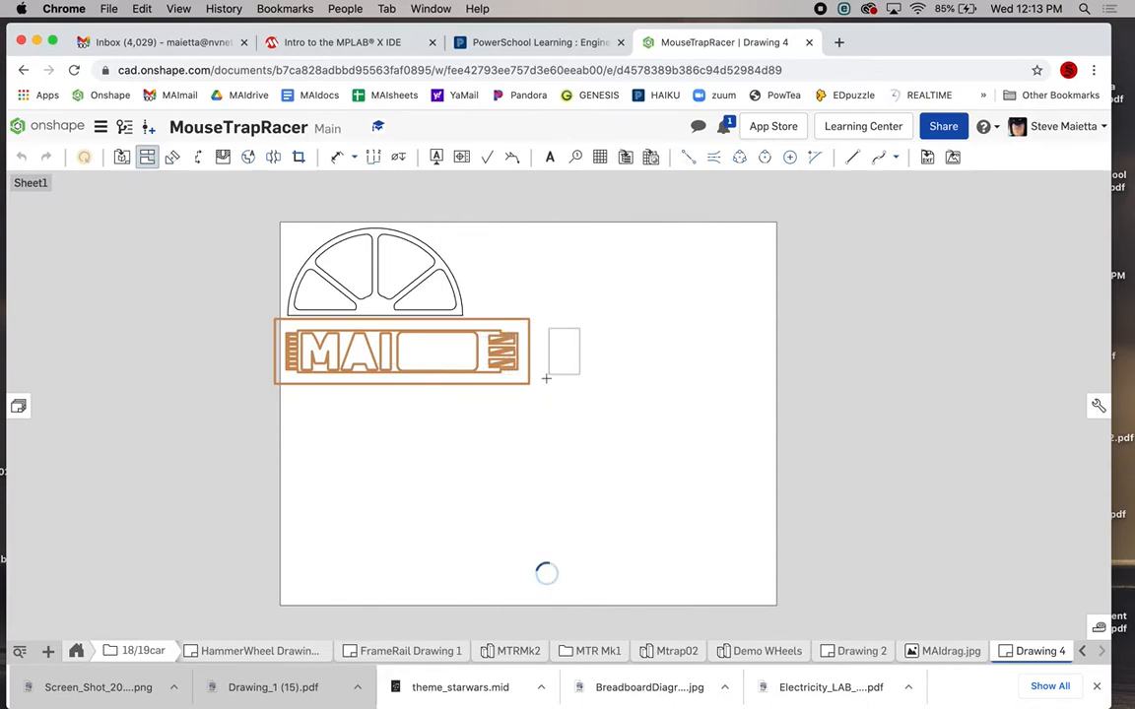
{"action": "left_click", "coordinate": [471, 443]}
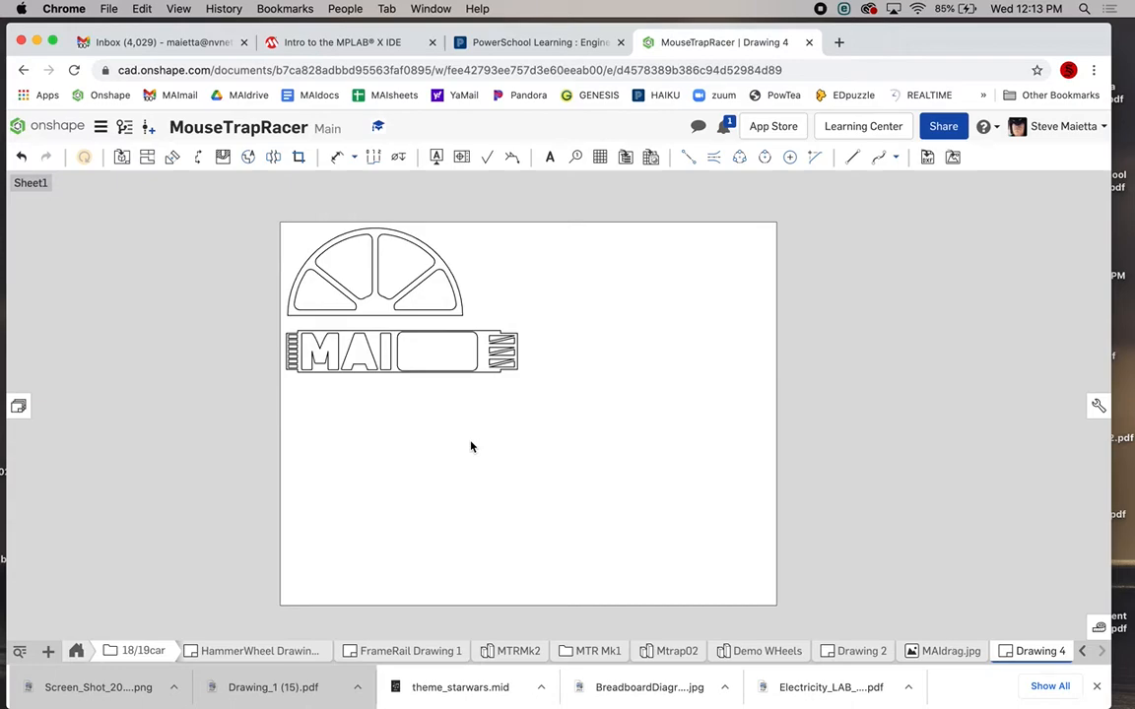
Insert a 1:1 Front view of MTR parts Part 2 beside the wheel, with no projected views.
{"action": "left_click", "coordinate": [121, 158]}
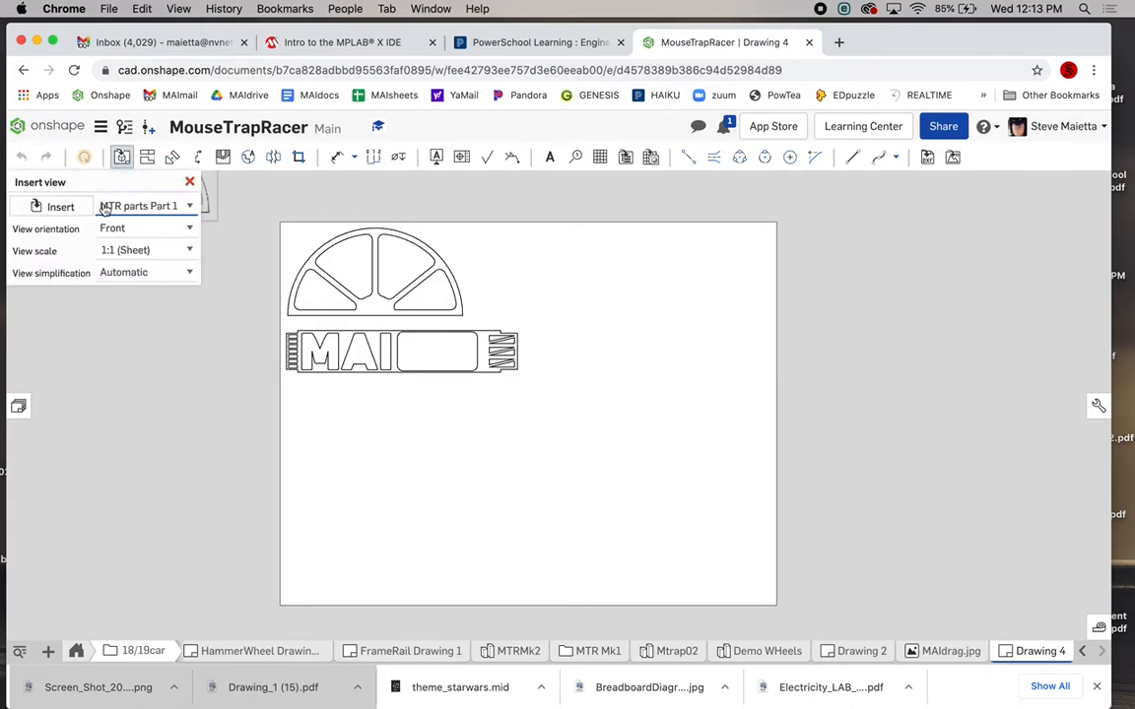
{"action": "left_click", "coordinate": [61, 207]}
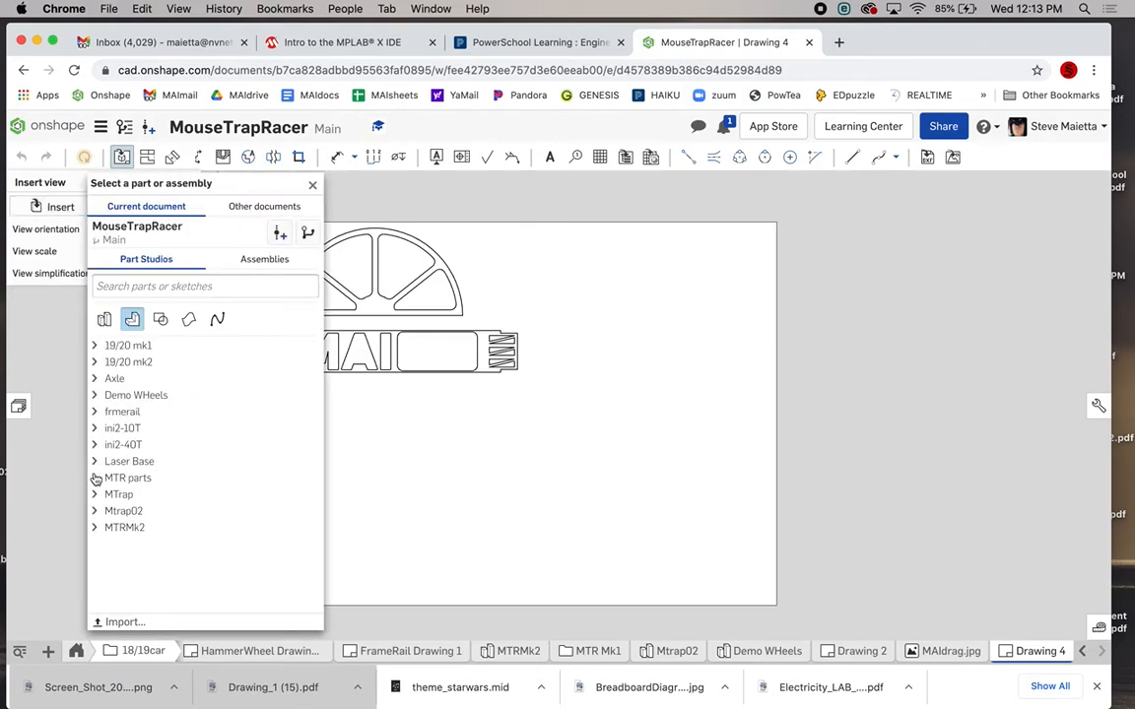
{"action": "left_click", "coordinate": [94, 477]}
{"action": "scroll", "coordinate": [109, 493], "scroll_direction": "down", "scroll_amount": 1}
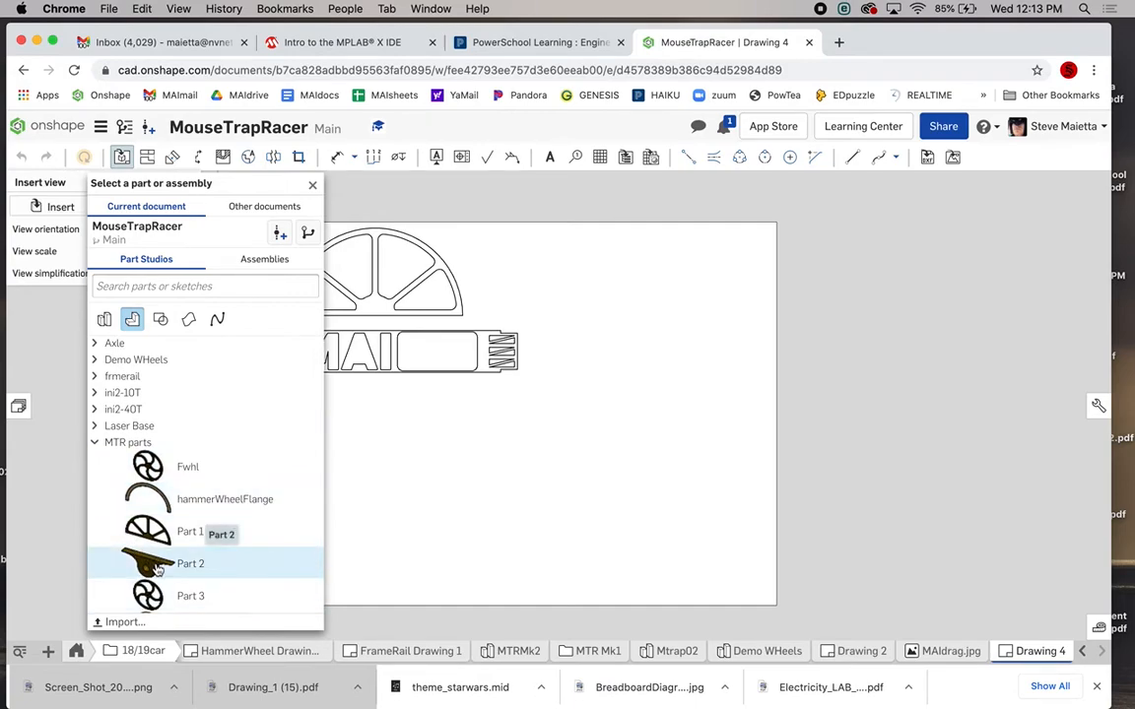
{"action": "left_click", "coordinate": [156, 566]}
{"action": "left_click", "coordinate": [465, 455]}
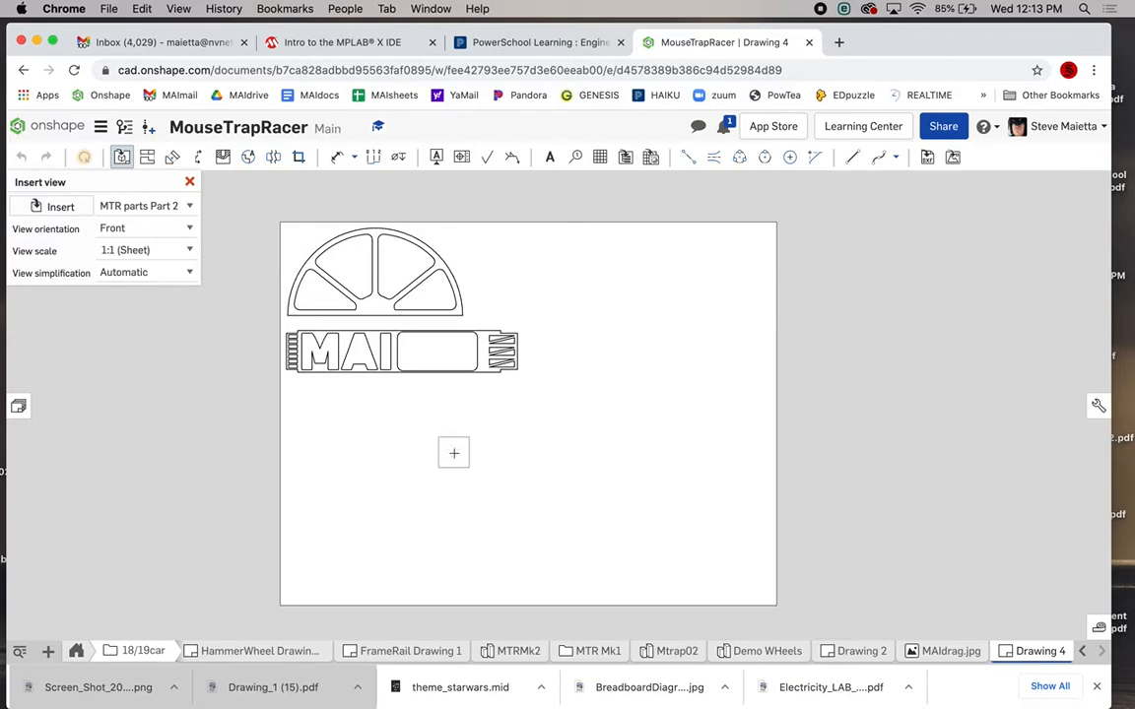
{"action": "scroll", "coordinate": [484, 276], "scroll_direction": "up", "scroll_amount": 5}
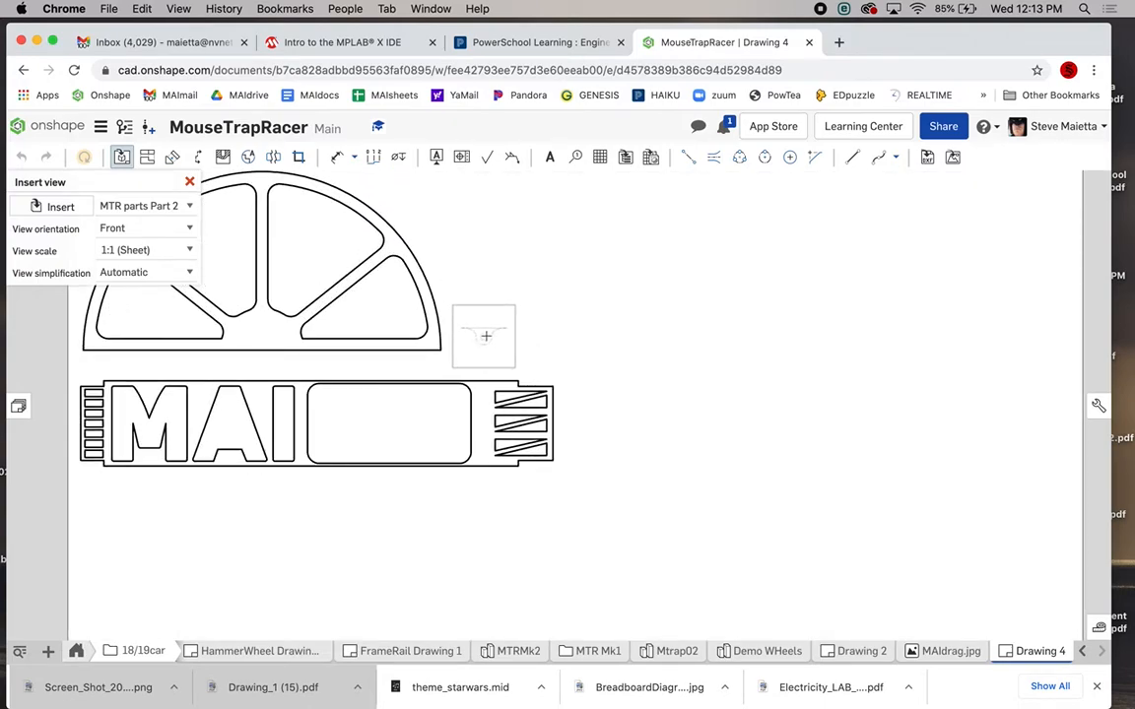
{"action": "left_click", "coordinate": [486, 338]}
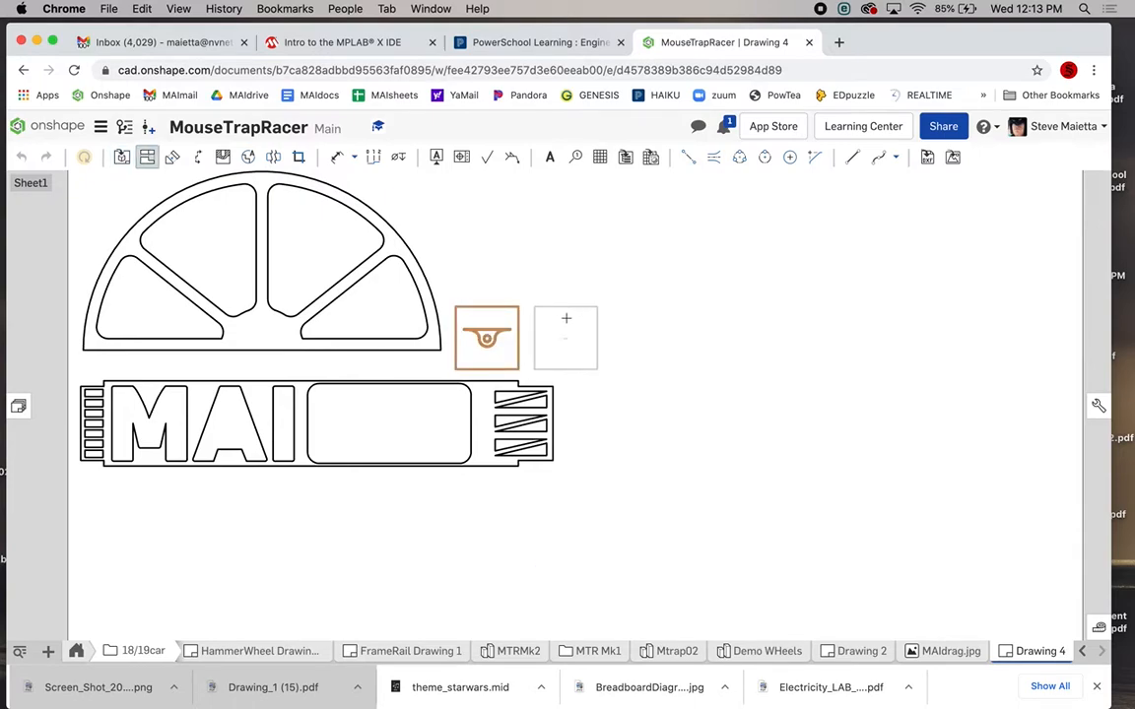
{"action": "key", "text": "Escape"}
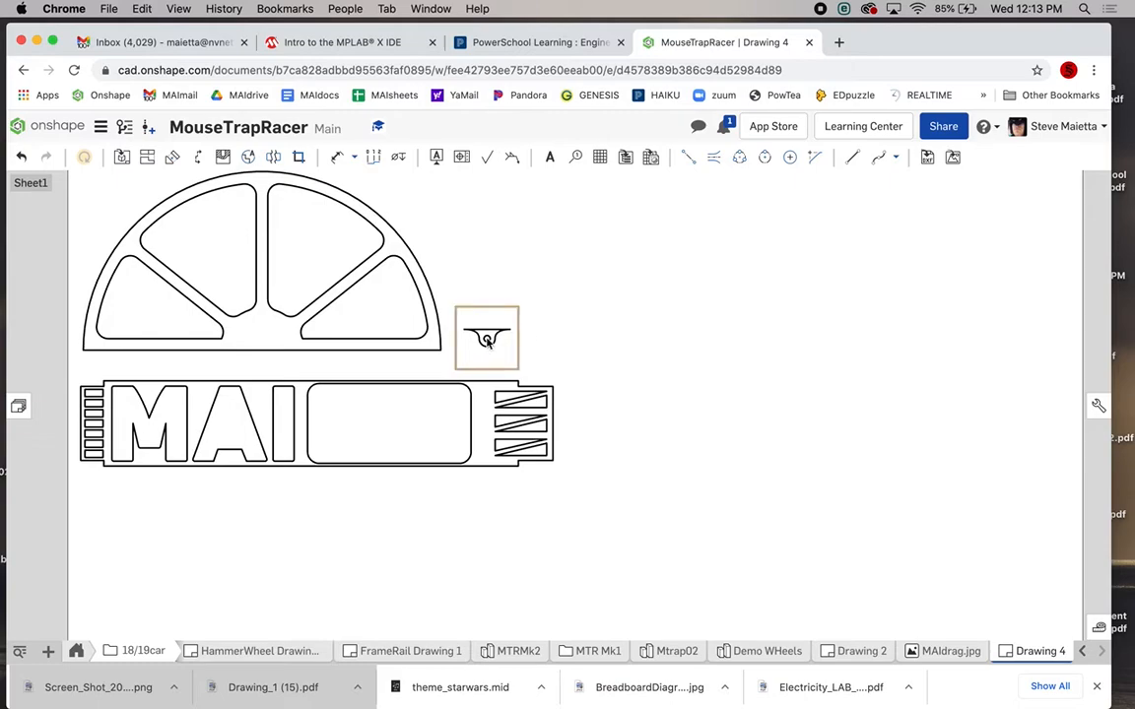
{"action": "scroll", "coordinate": [487, 340], "scroll_direction": "down", "scroll_amount": 3}
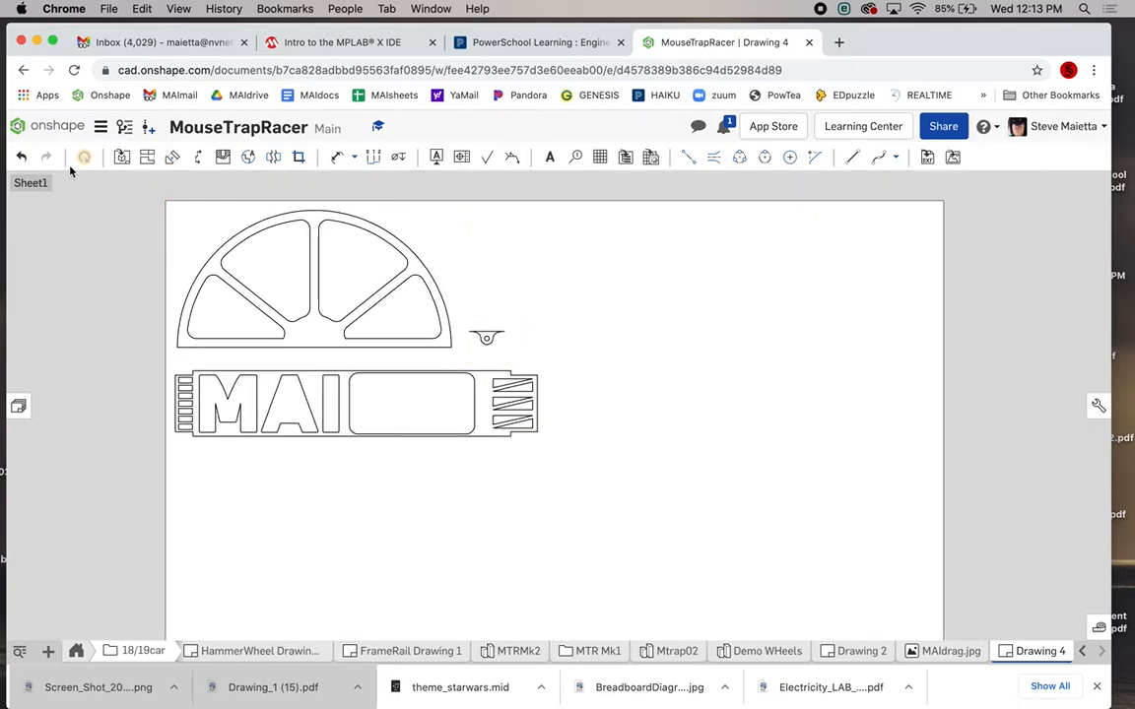
Insert a second MTR parts Part 2 view beside the wheel, just below the first bracket.
{"action": "left_click", "coordinate": [120, 158]}
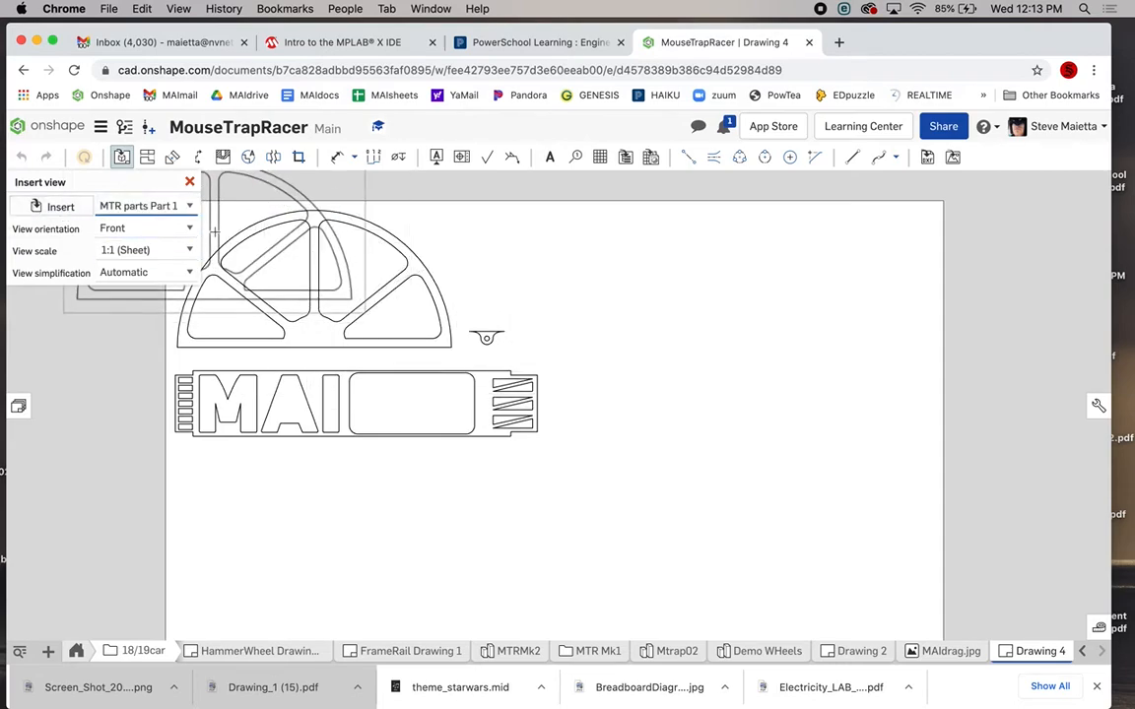
{"action": "left_click", "coordinate": [110, 205]}
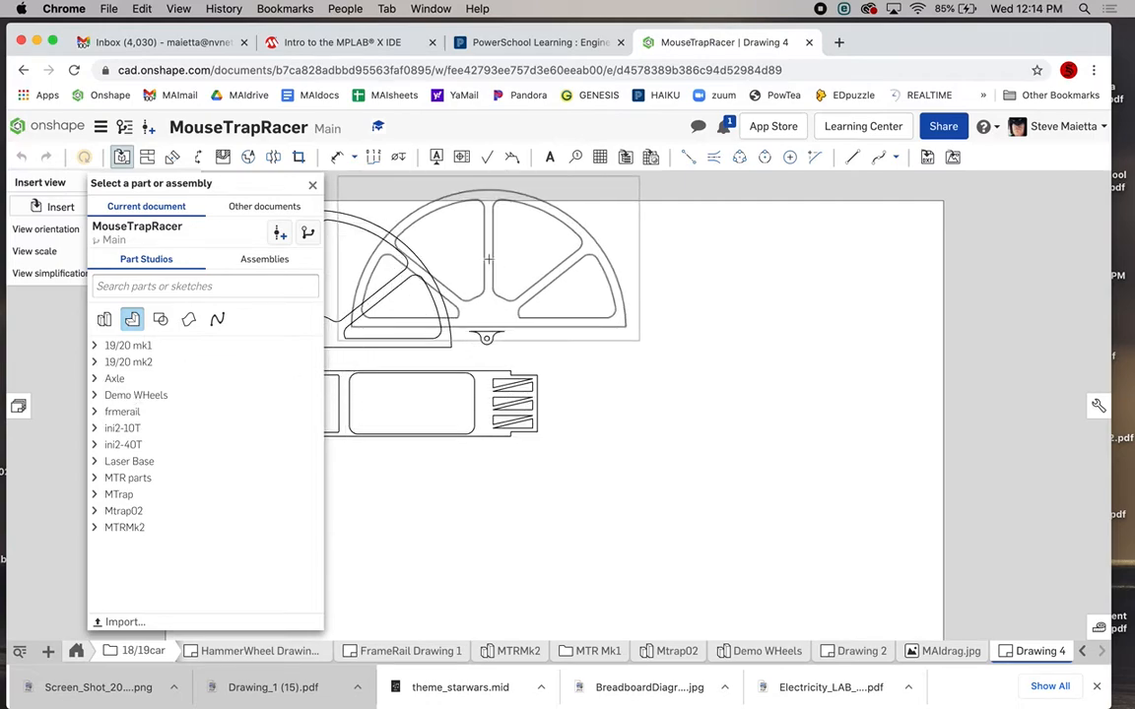
{"action": "left_click", "coordinate": [94, 478]}
{"action": "scroll", "coordinate": [101, 483], "scroll_direction": "down", "scroll_amount": 3}
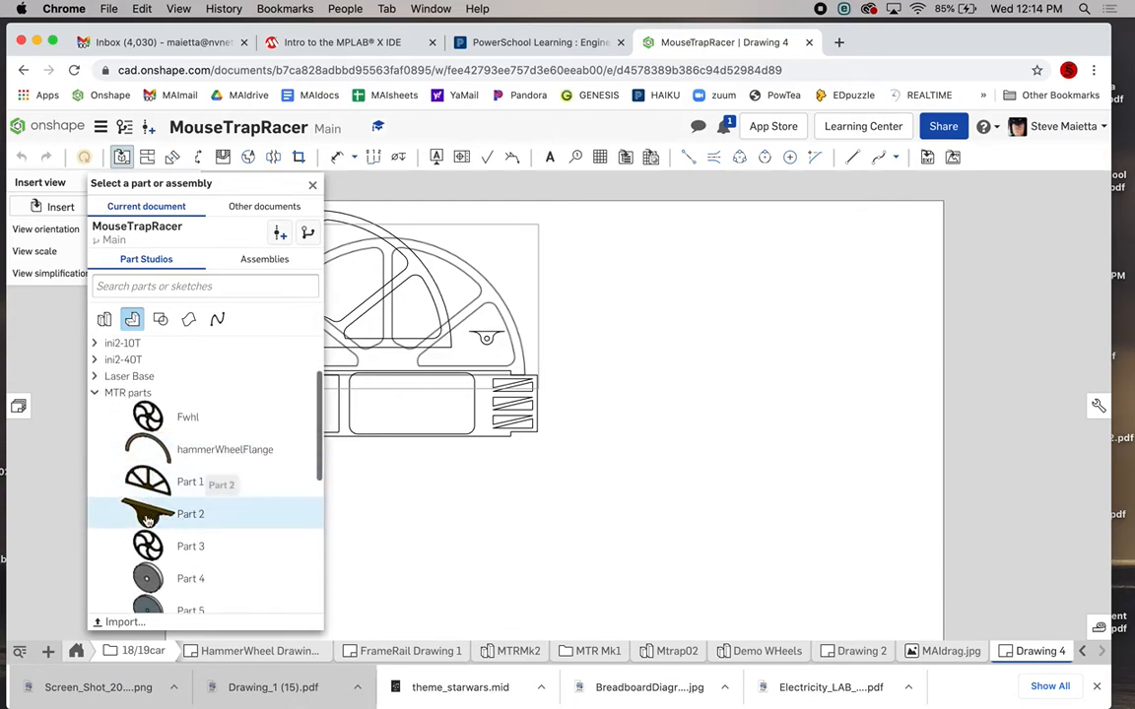
{"action": "left_click", "coordinate": [158, 514]}
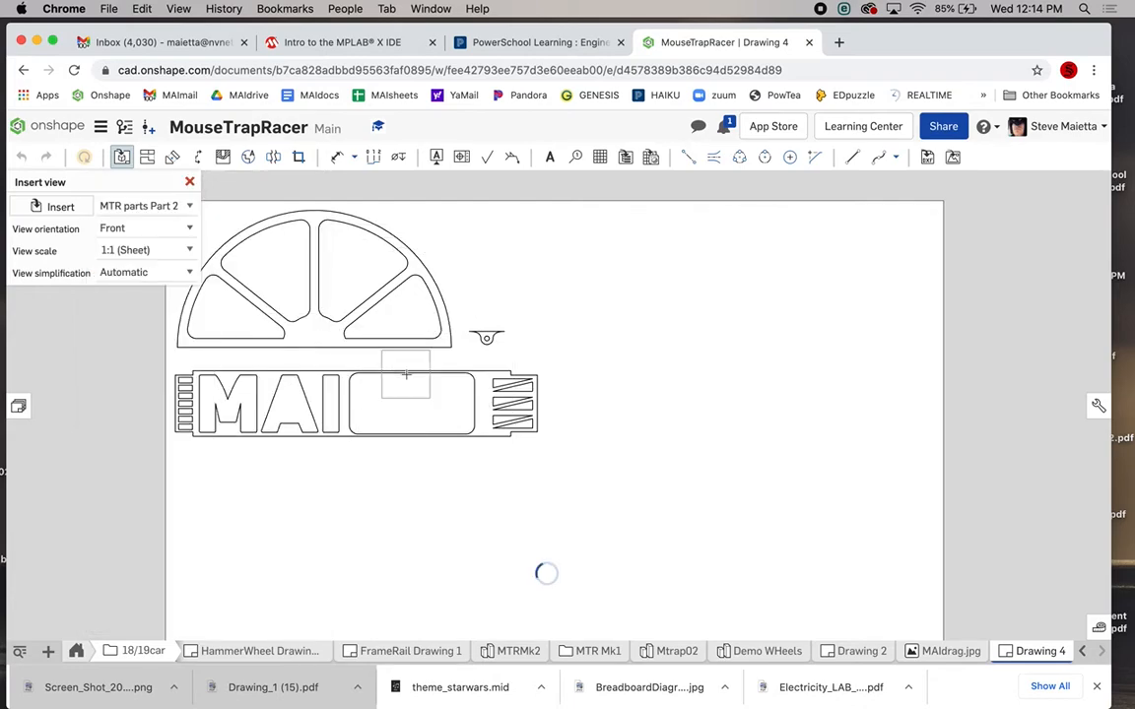
{"action": "left_click", "coordinate": [487, 304]}
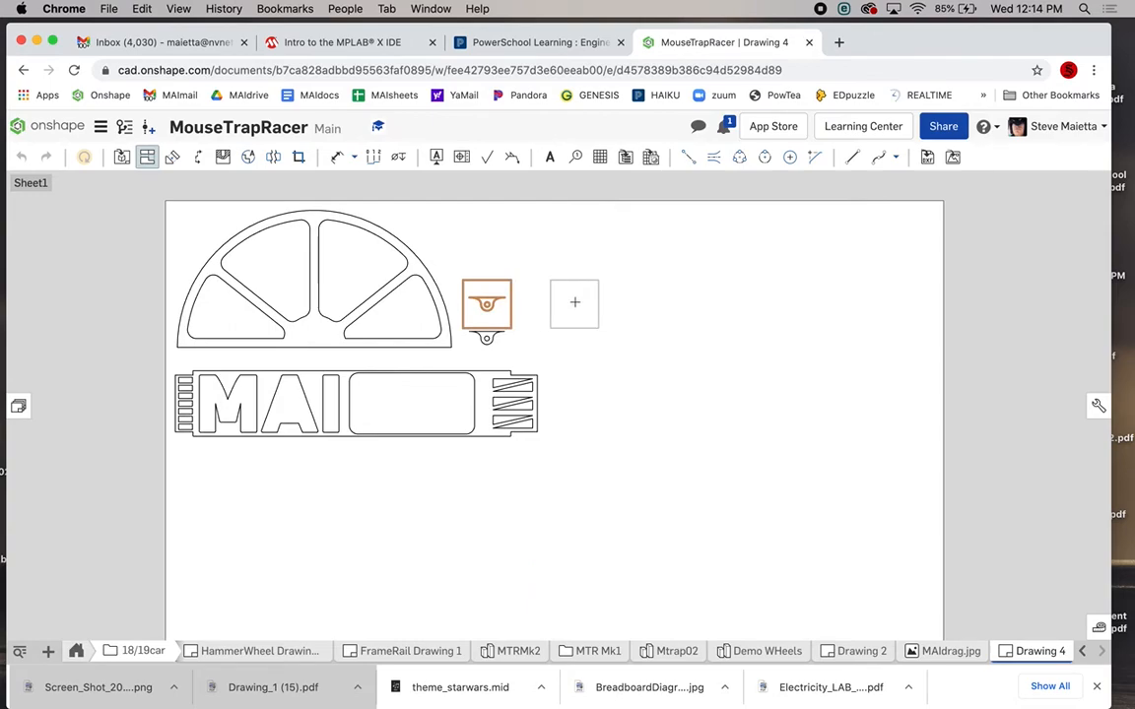
{"action": "key", "text": "Escape"}
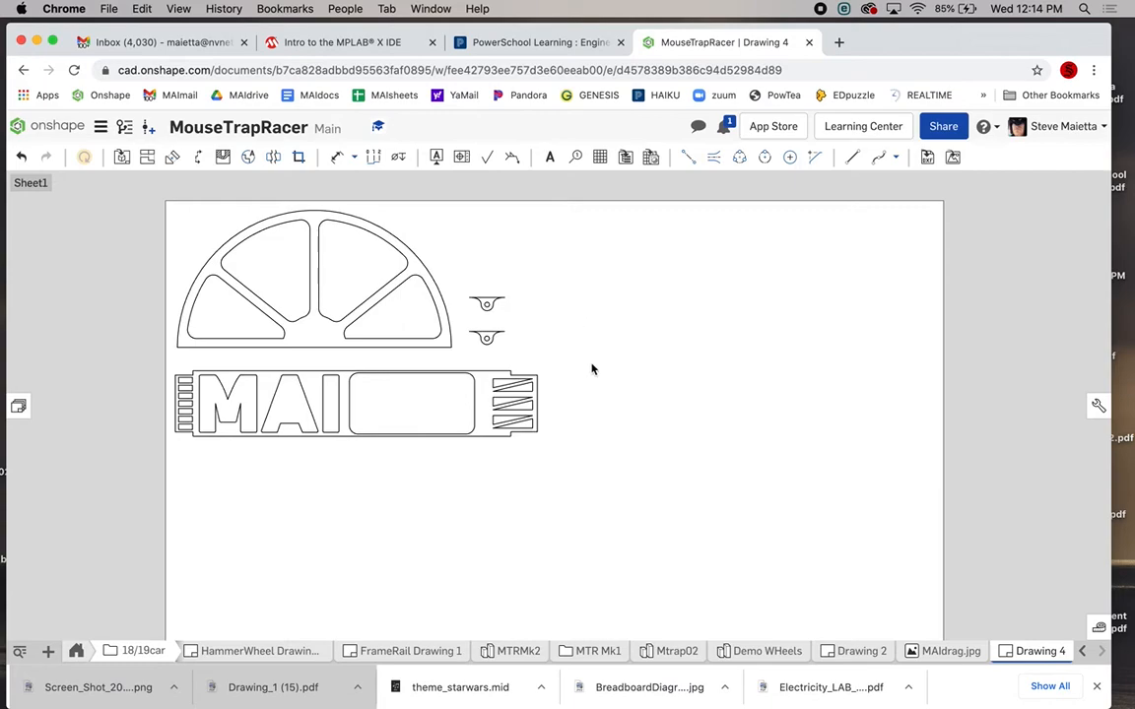
{"action": "scroll", "coordinate": [592, 369], "scroll_direction": "down", "scroll_amount": 3}
{"action": "scroll", "coordinate": [593, 369], "scroll_direction": "up", "scroll_amount": 3}
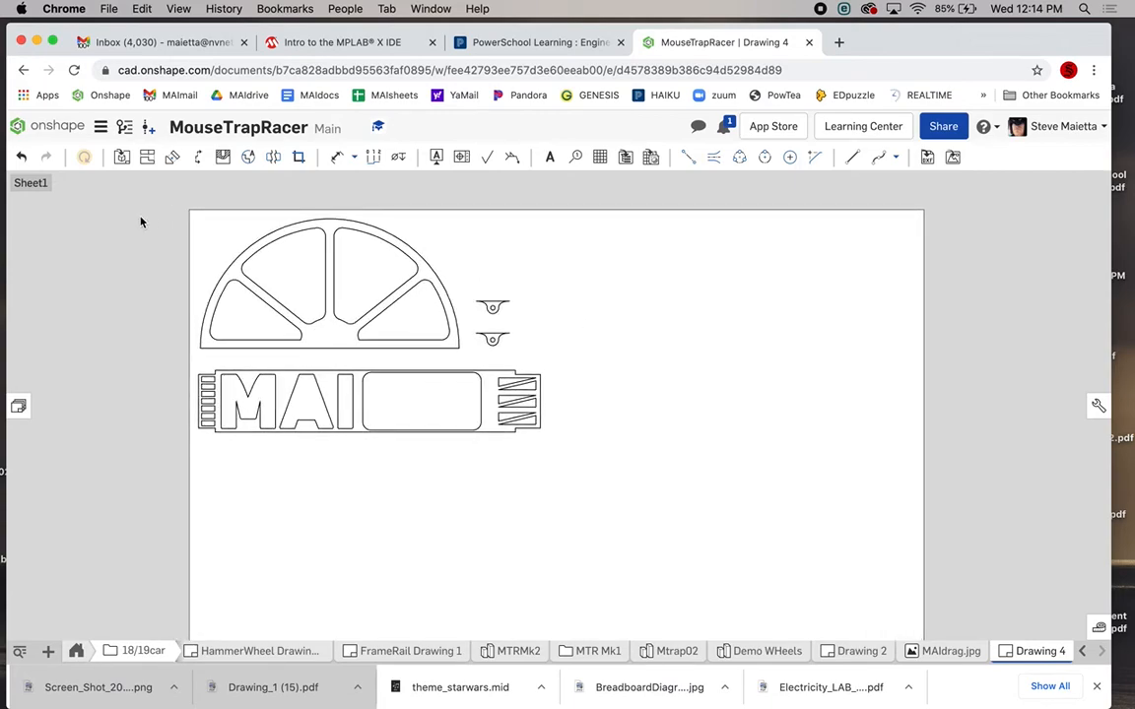
{"action": "scroll", "coordinate": [139, 221], "scroll_direction": "up", "scroll_amount": 2}
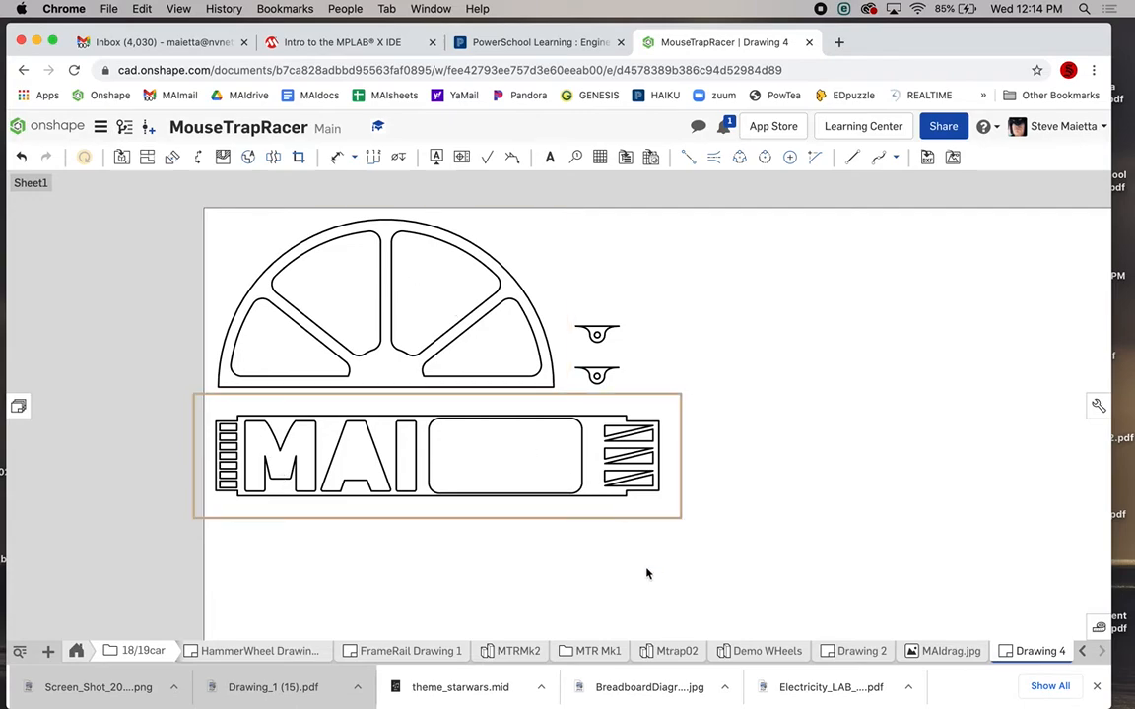
{"action": "scroll", "coordinate": [636, 549], "scroll_direction": "down", "scroll_amount": 5}
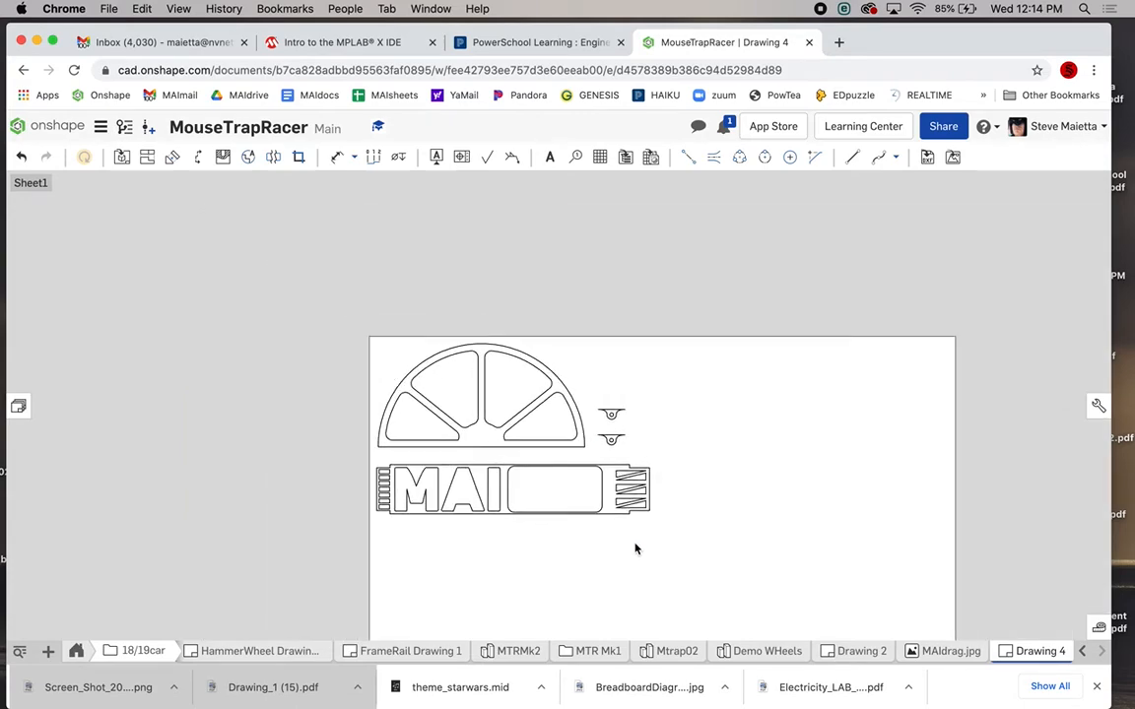
{"action": "scroll", "coordinate": [636, 549], "scroll_direction": "up", "scroll_amount": 2}
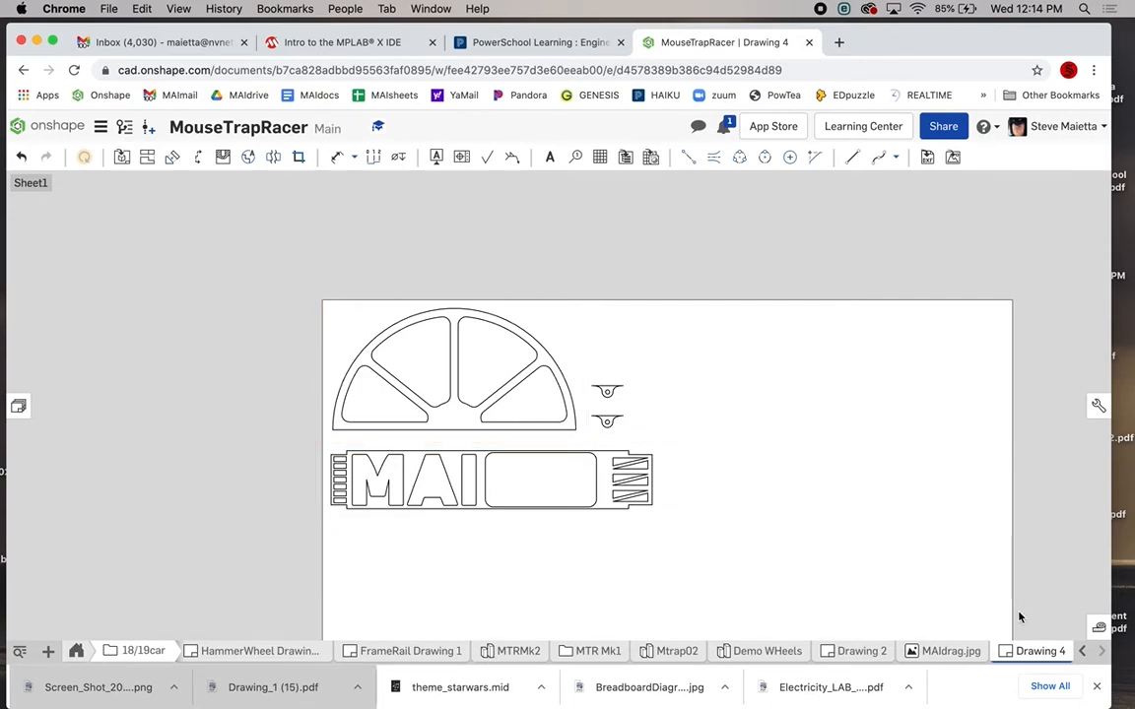
Export Drawing 4 as DXF, using the student's full name as the file name.
{"action": "right_click", "coordinate": [1020, 646]}
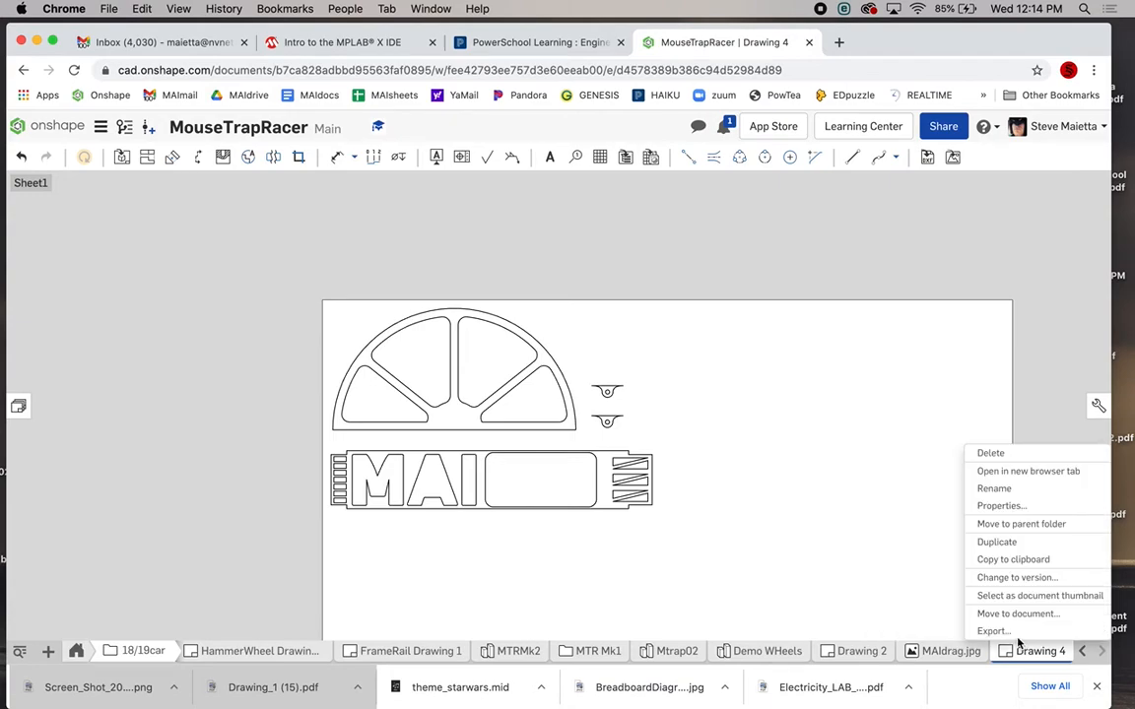
{"action": "left_click", "coordinate": [992, 631]}
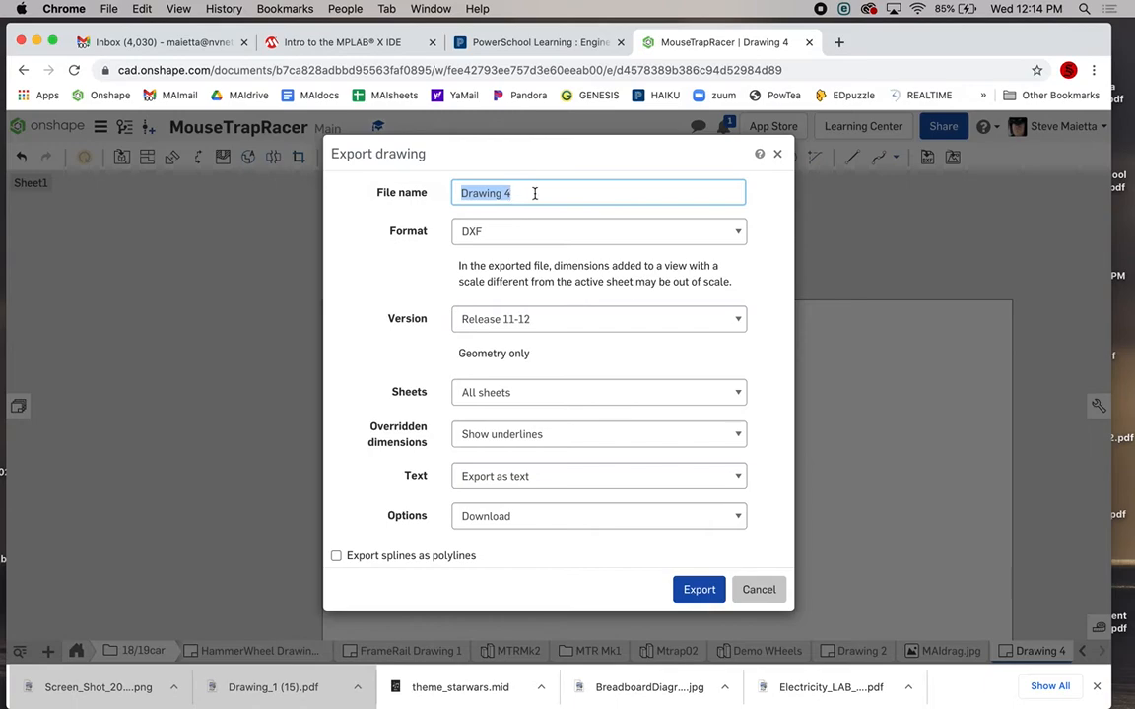
{"action": "left_click", "coordinate": [476, 193]}
{"action": "key", "text": "BackSpace"}
{"action": "type", "text": "t"}
{"action": "left_click_drag", "start_coordinate": [552, 192], "coordinate": [451, 204]}
{"action": "left_click", "coordinate": [557, 199]}
{"action": "left_click", "coordinate": [698, 594]}
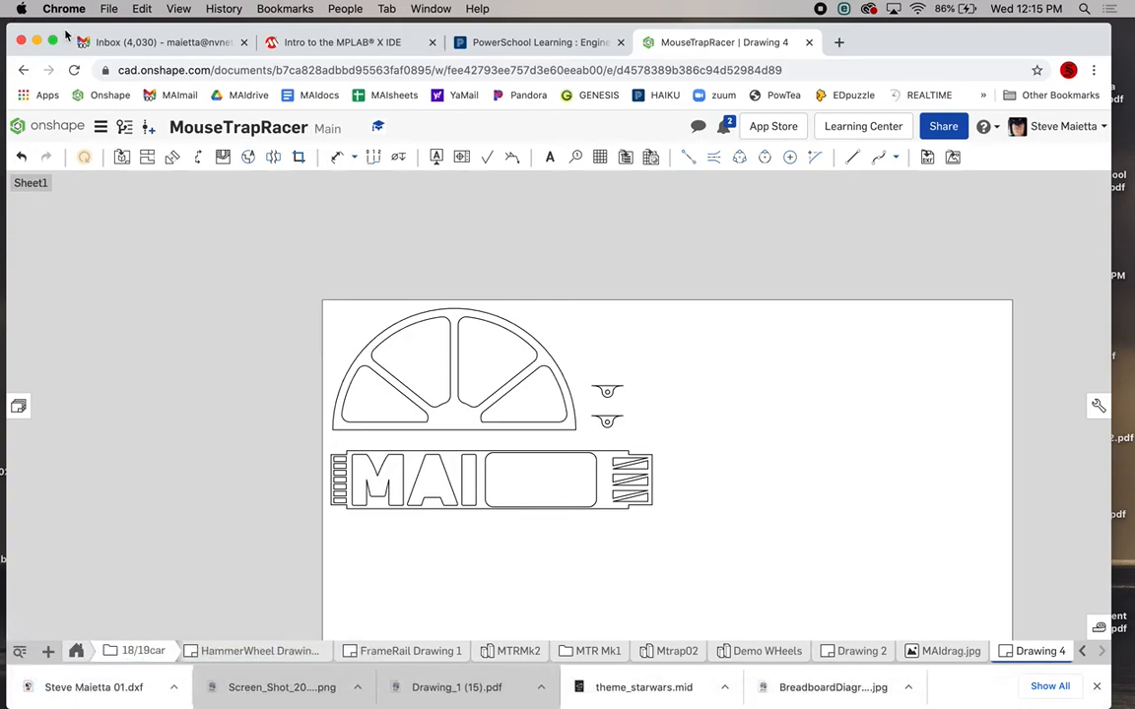
Drag the downloaded .dxf file from Chrome's download bar onto the desktop.
{"action": "left_click_drag", "start_coordinate": [66, 35], "coordinate": [260, 11]}
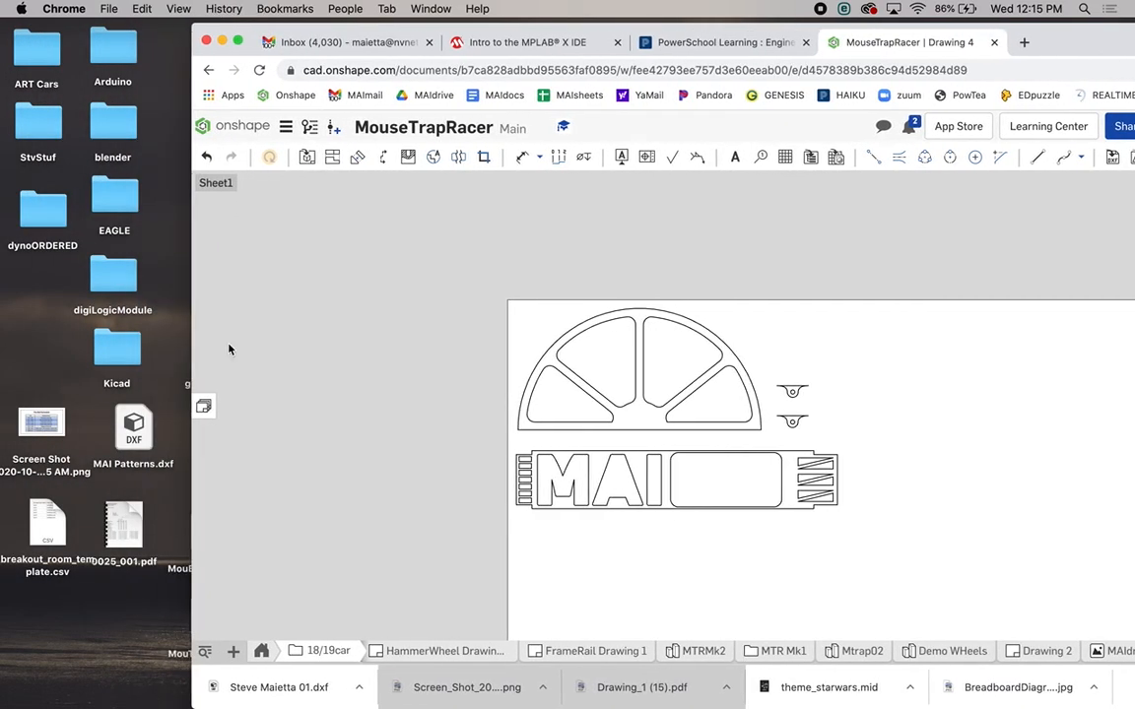
{"action": "right_click", "coordinate": [283, 687]}
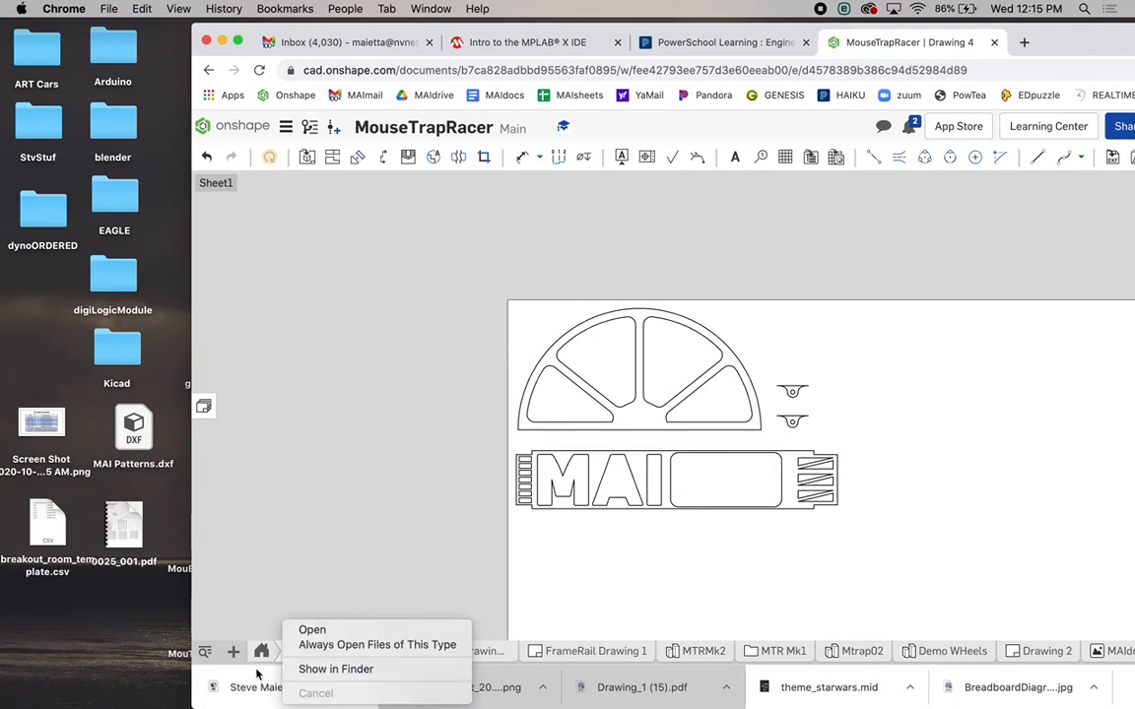
{"action": "left_click", "coordinate": [229, 605]}
{"action": "left_click_drag", "start_coordinate": [267, 690], "coordinate": [92, 636]}
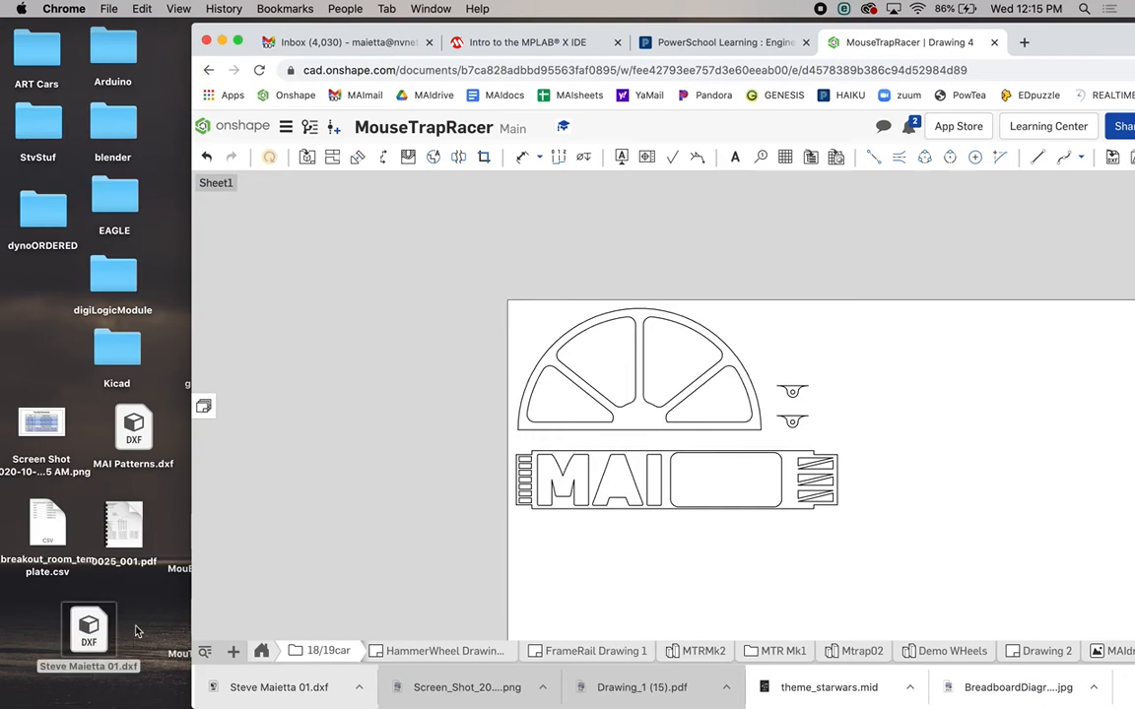
{"action": "left_click_drag", "start_coordinate": [1055, 38], "coordinate": [1018, 40]}
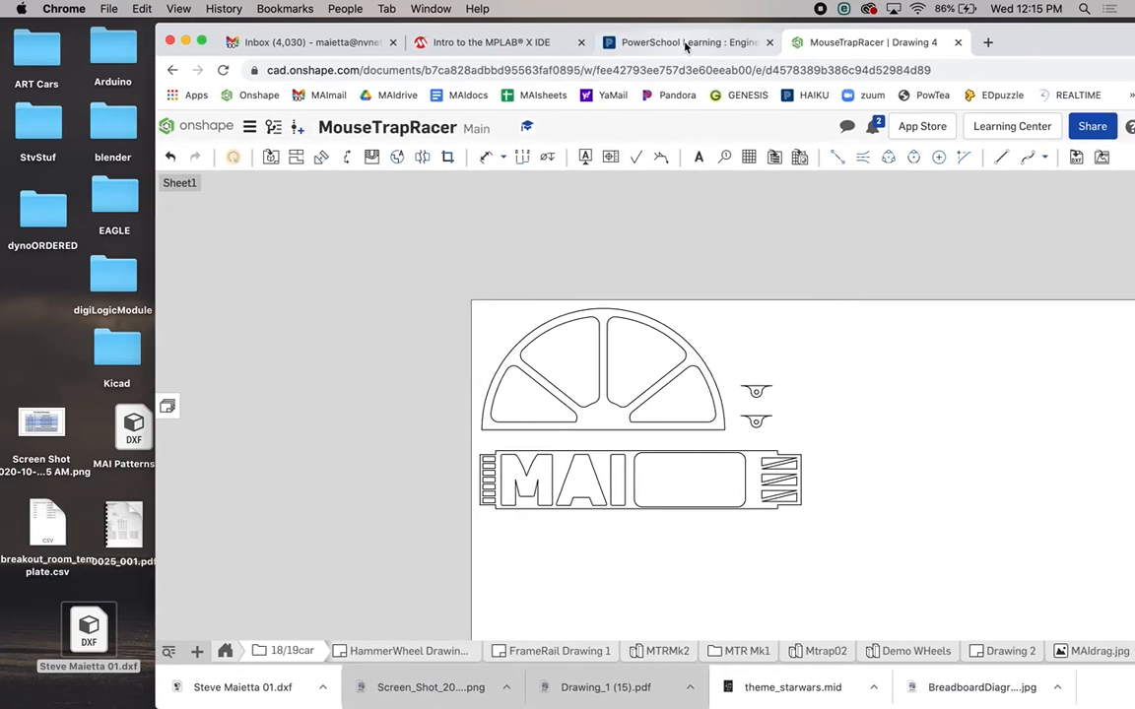
In the maximised PowerSchool Learning page, follow the 'Period 6 DXF files for laser.' link.
{"action": "left_click", "coordinate": [685, 45]}
{"action": "double_click", "coordinate": [1015, 43]}
{"action": "scroll", "coordinate": [658, 453], "scroll_direction": "up", "scroll_amount": 5}
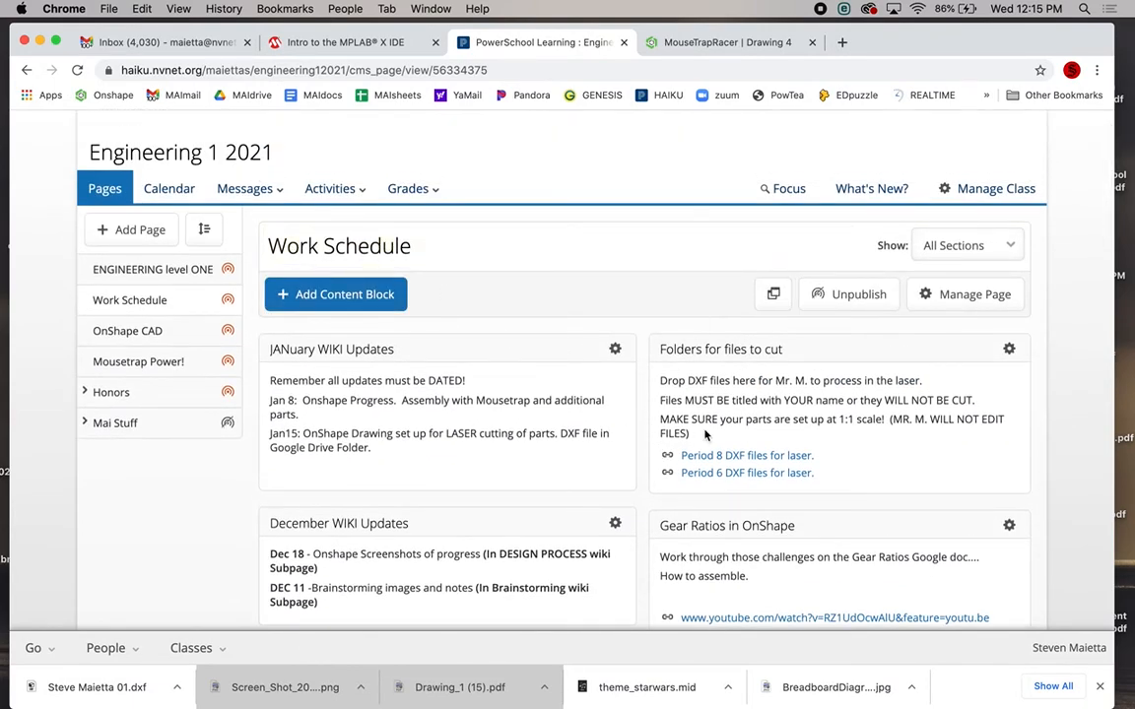
{"action": "left_click", "coordinate": [726, 474]}
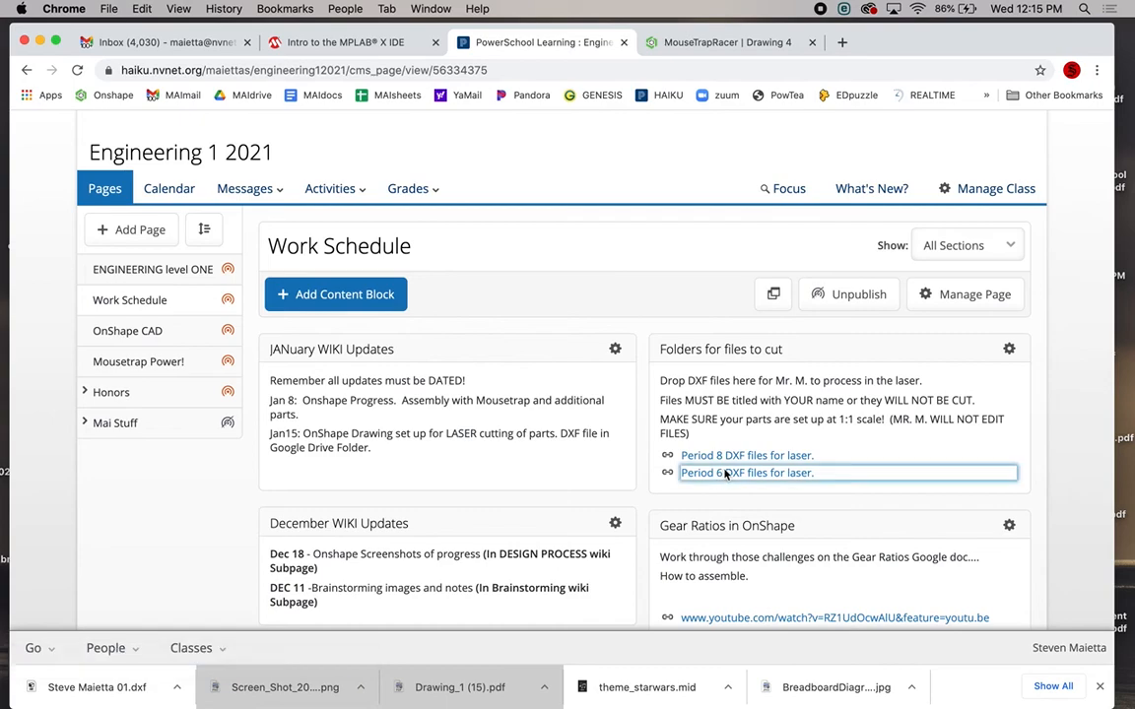
{"action": "left_click_drag", "start_coordinate": [1059, 42], "coordinate": [1123, 42]}
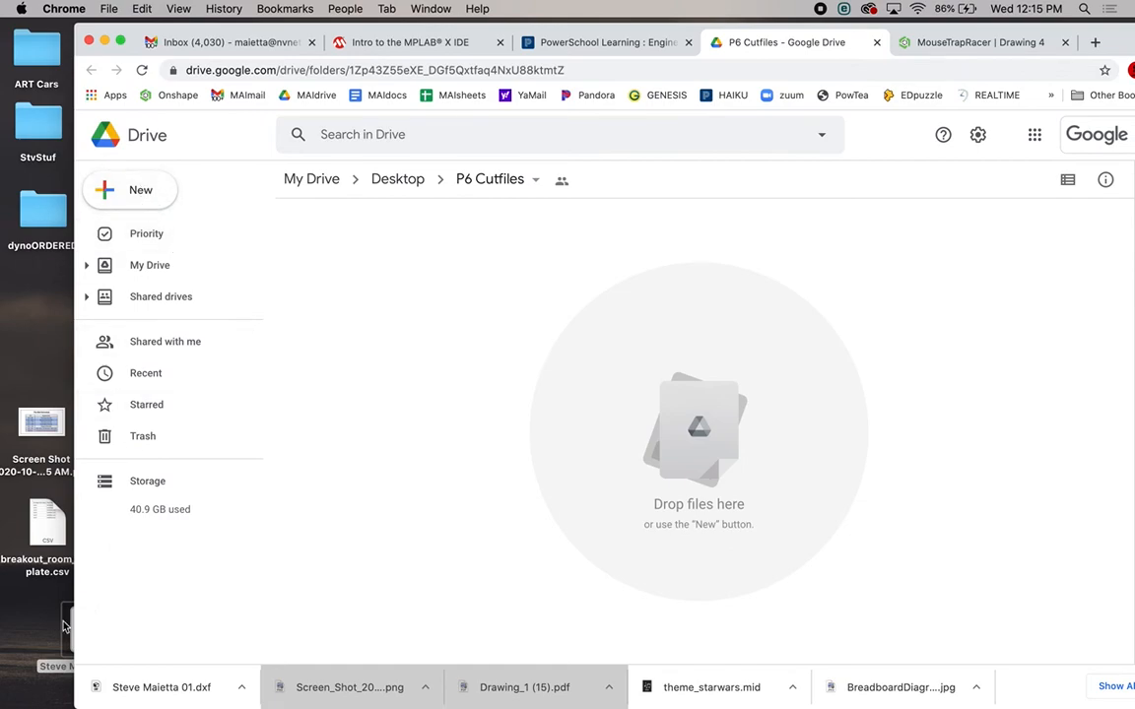
Drag the desktop .dxf file into P6 Cutfiles, then return to the Onshape drawing.
{"action": "left_click_drag", "start_coordinate": [67, 629], "coordinate": [666, 420]}
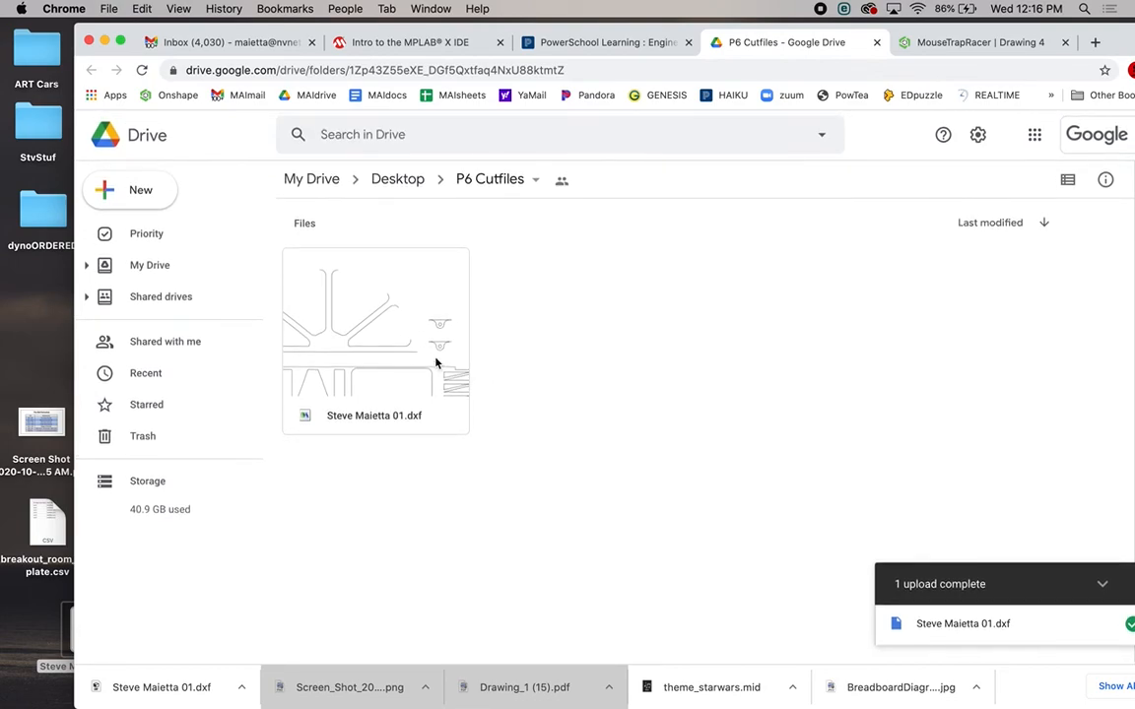
{"action": "left_click", "coordinate": [1005, 38]}
{"action": "left_click_drag", "start_coordinate": [1118, 40], "coordinate": [1052, 40]}
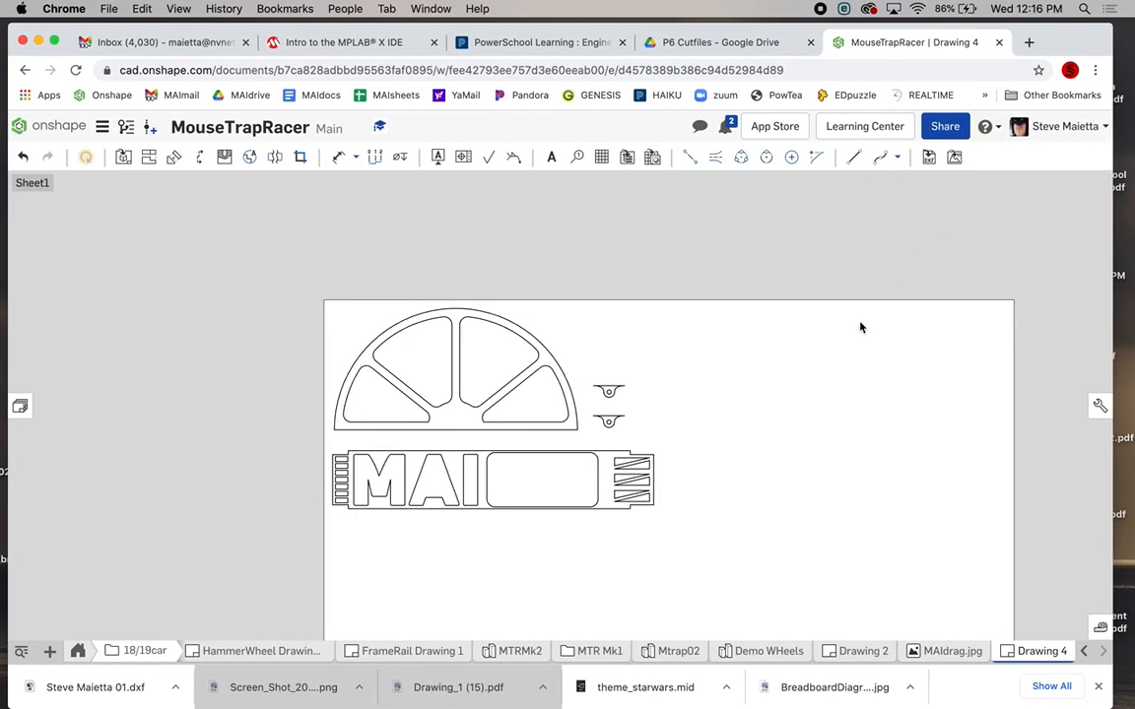
{"action": "scroll", "coordinate": [782, 351], "scroll_direction": "down", "scroll_amount": 2}
{"action": "scroll", "coordinate": [782, 352], "scroll_direction": "down", "scroll_amount": 4}
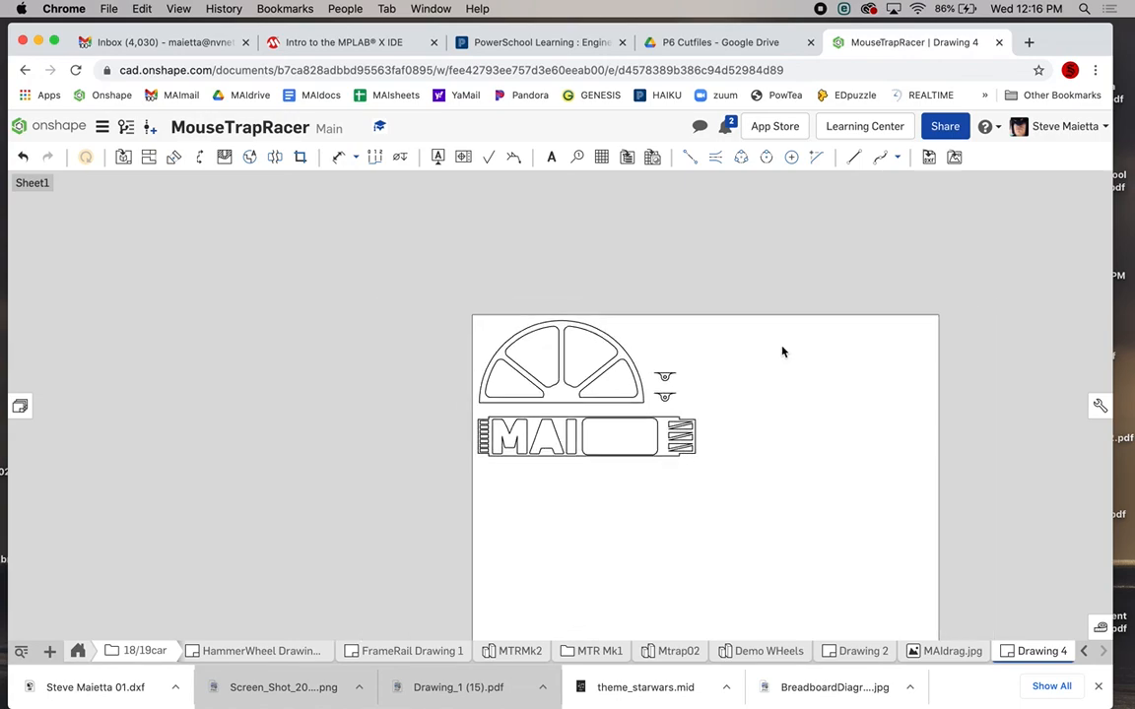
{"action": "scroll", "coordinate": [782, 351], "scroll_direction": "up", "scroll_amount": 5}
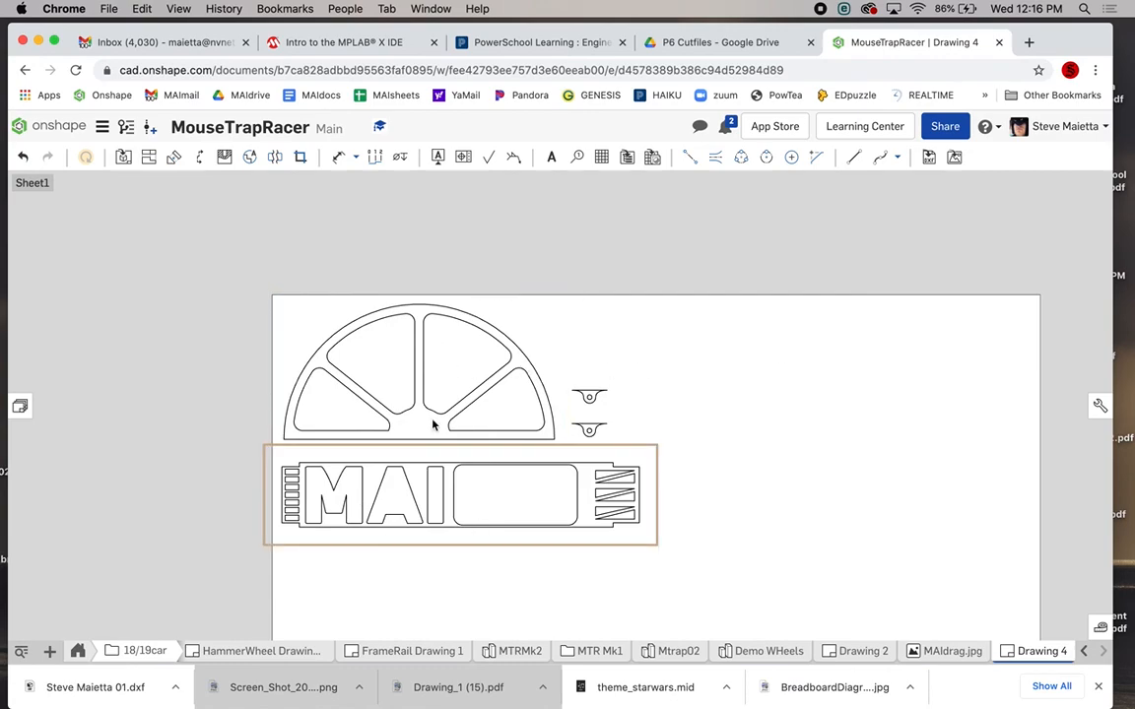
{"action": "left_click", "coordinate": [734, 43]}
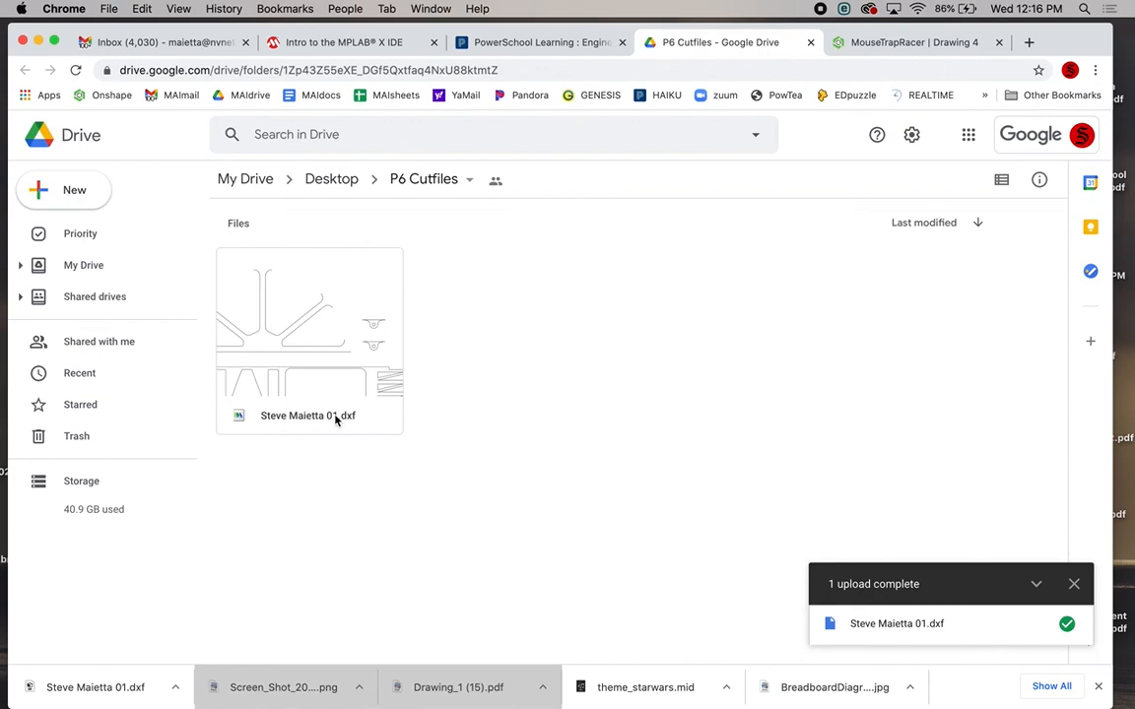
{"action": "left_click", "coordinate": [843, 42]}
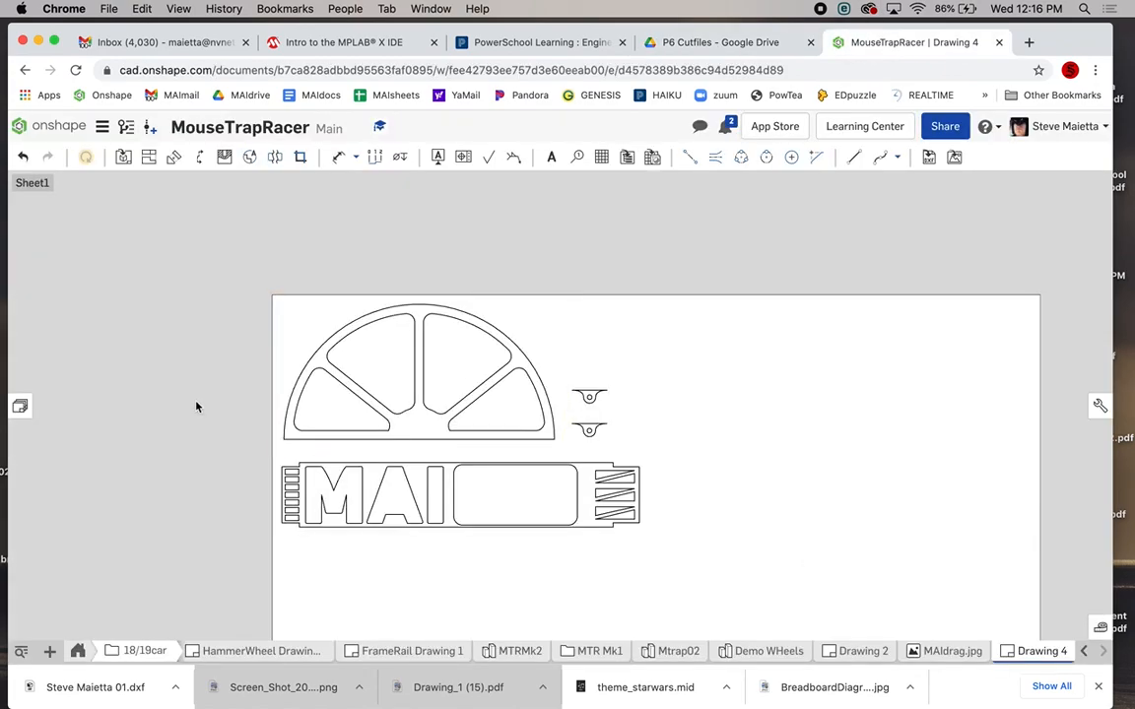